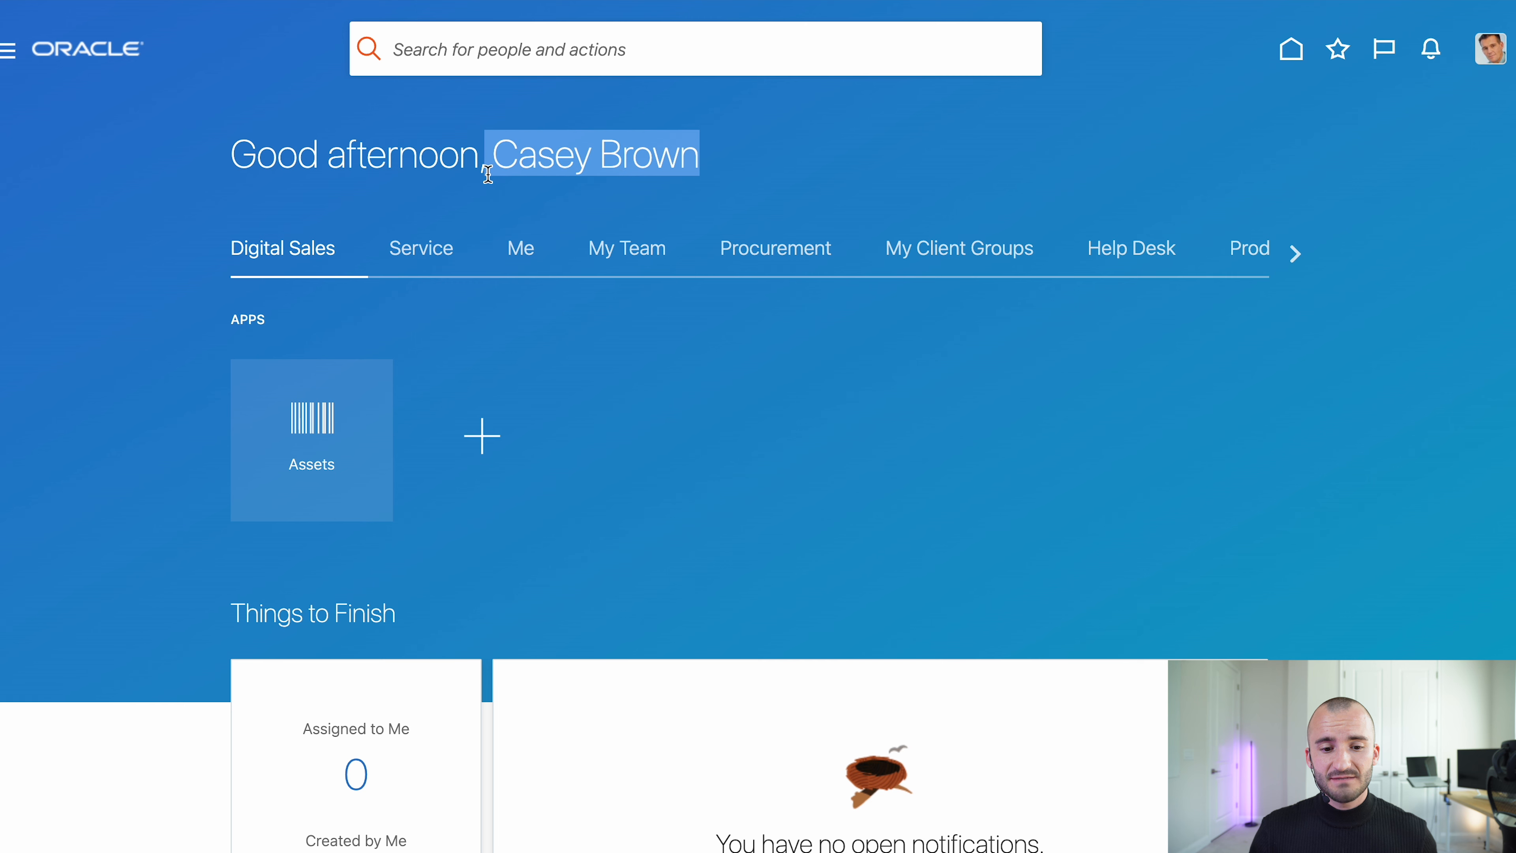
- Open the Manage Cost Adjustment task of the Cost Accounting app under Supply Chain Execution
left_click(1297, 254)
left_click(1296, 254)
left_click(840, 259)
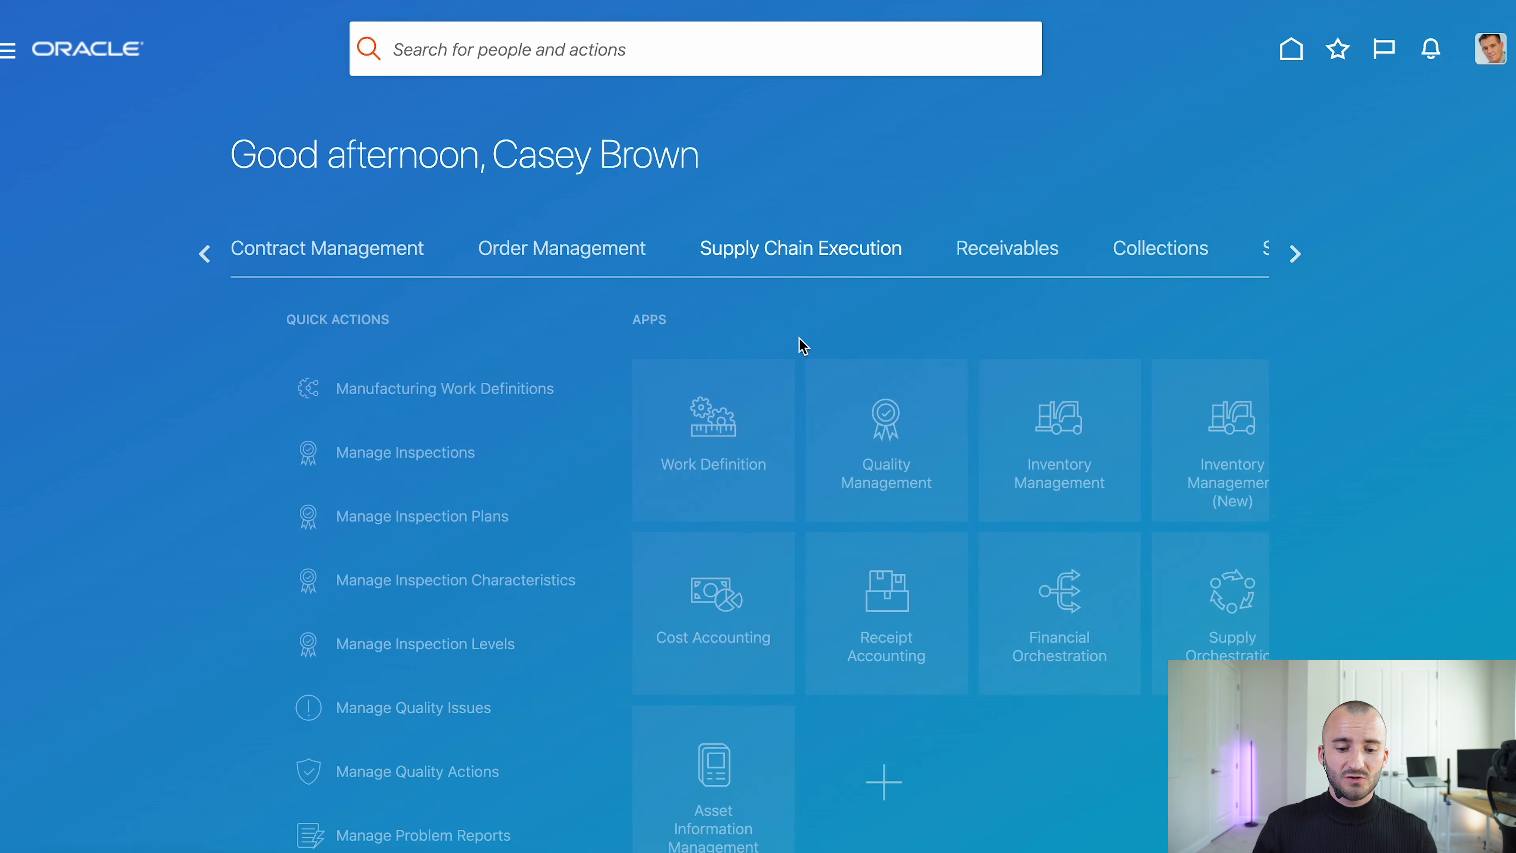
scroll(673, 484, "down", 2)
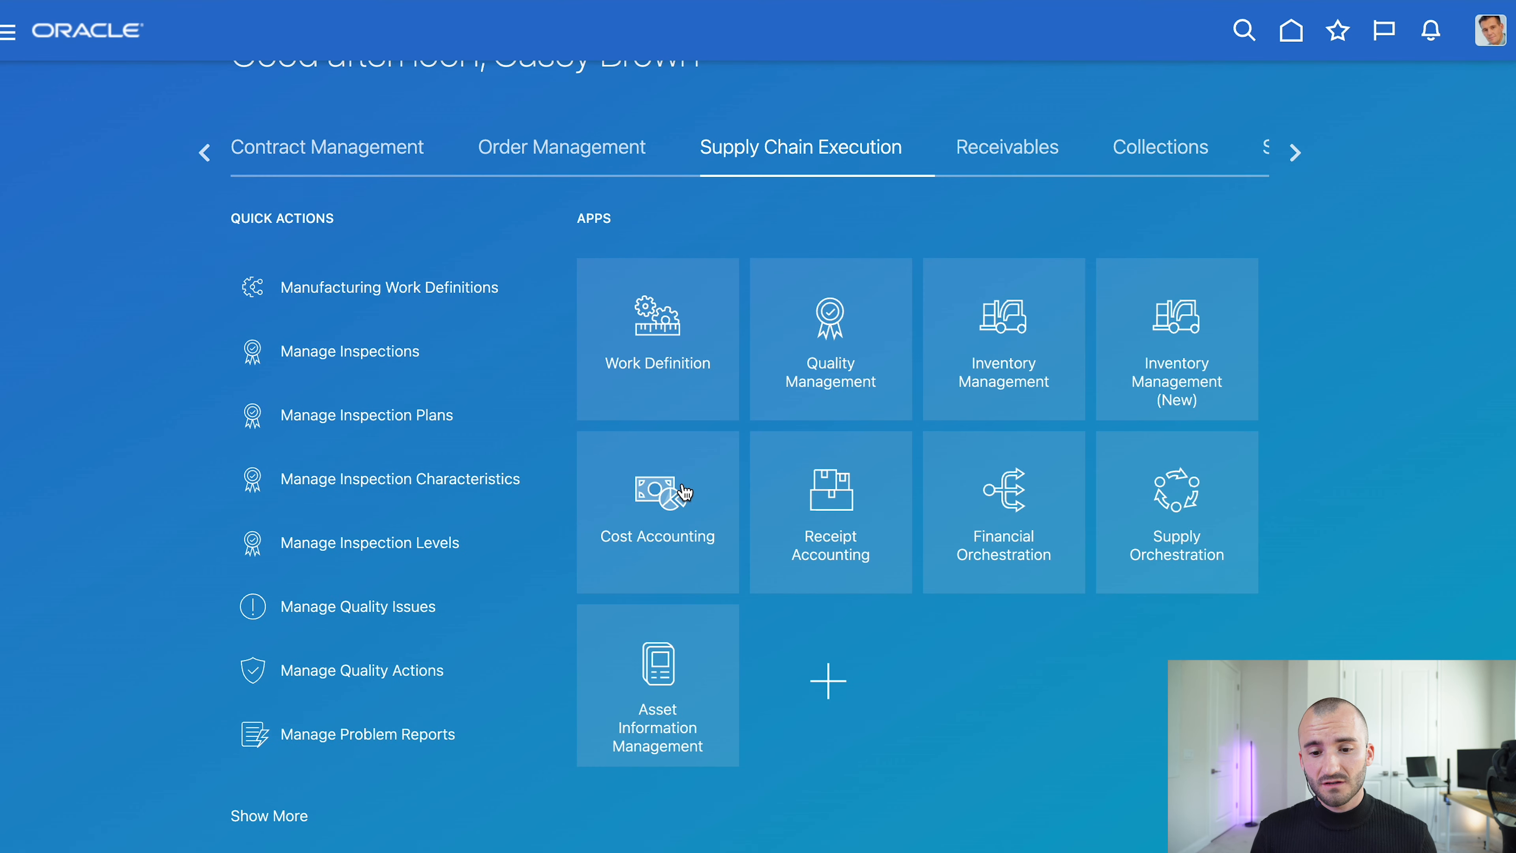
left_click(679, 488)
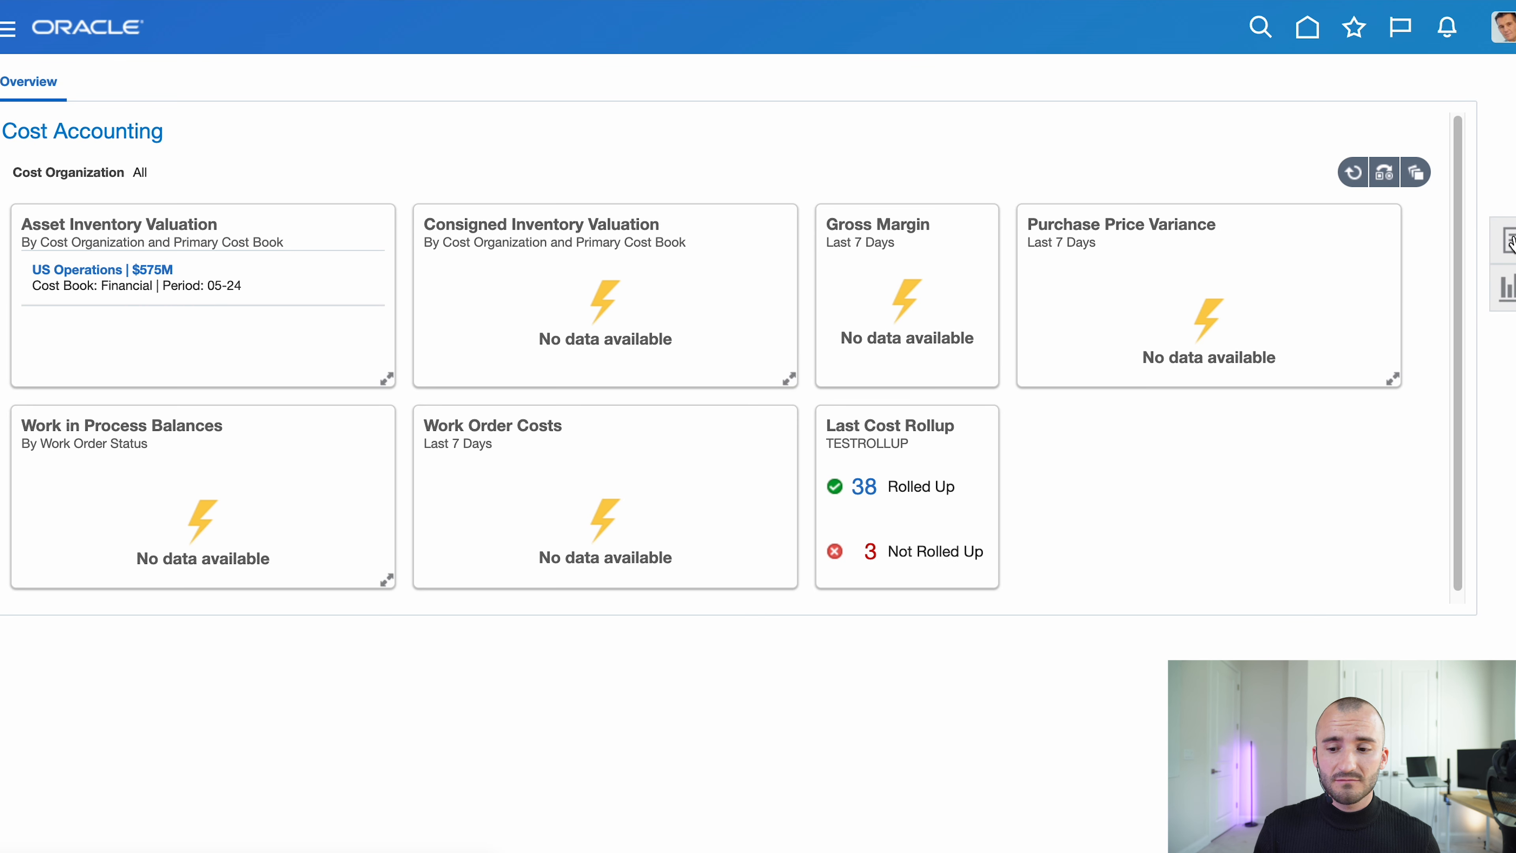
left_click(1511, 242)
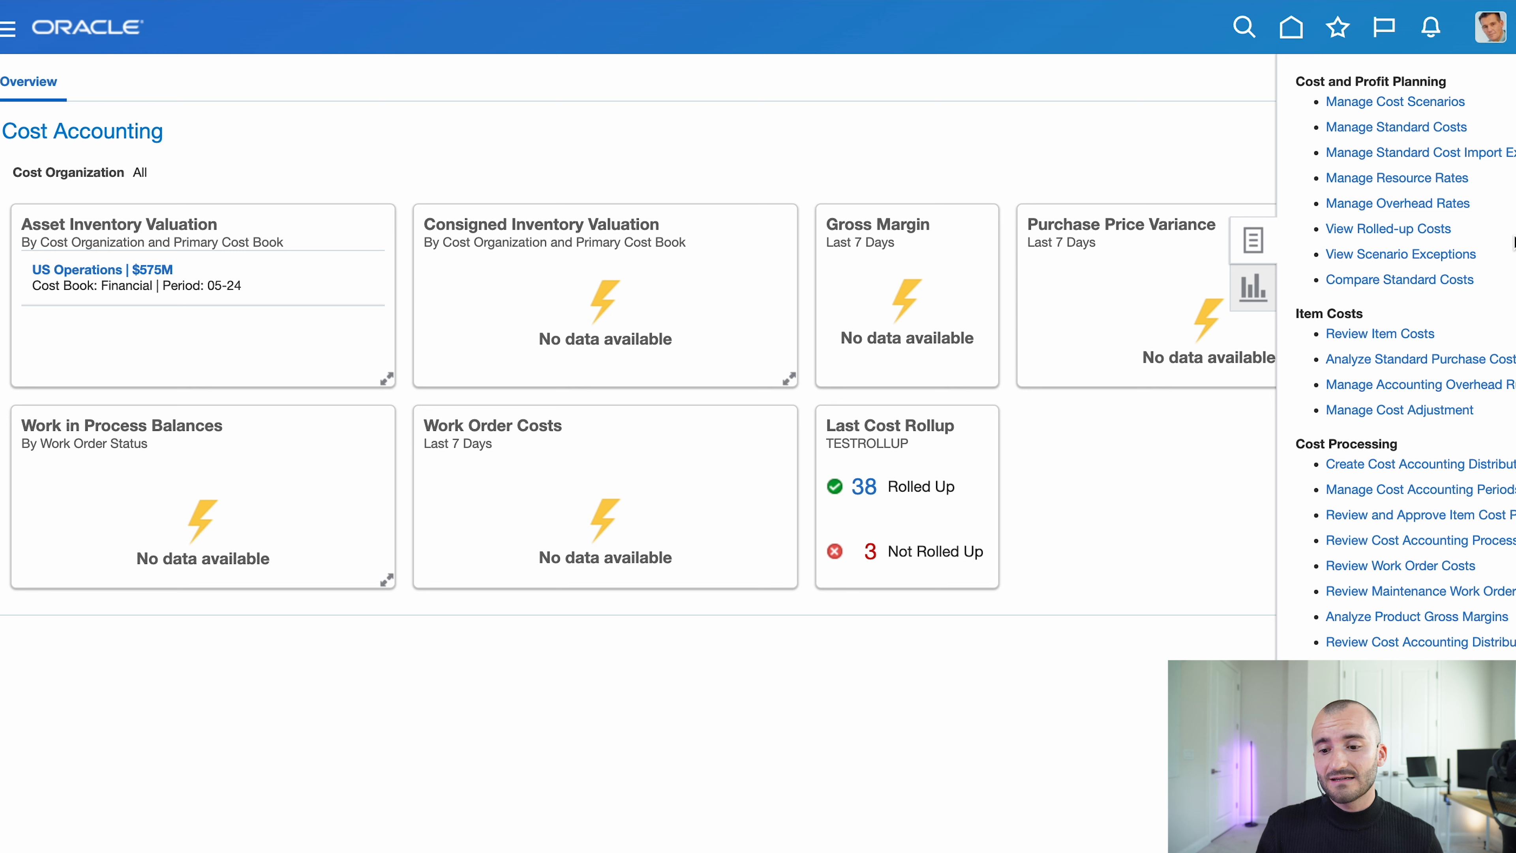
left_click(1382, 410)
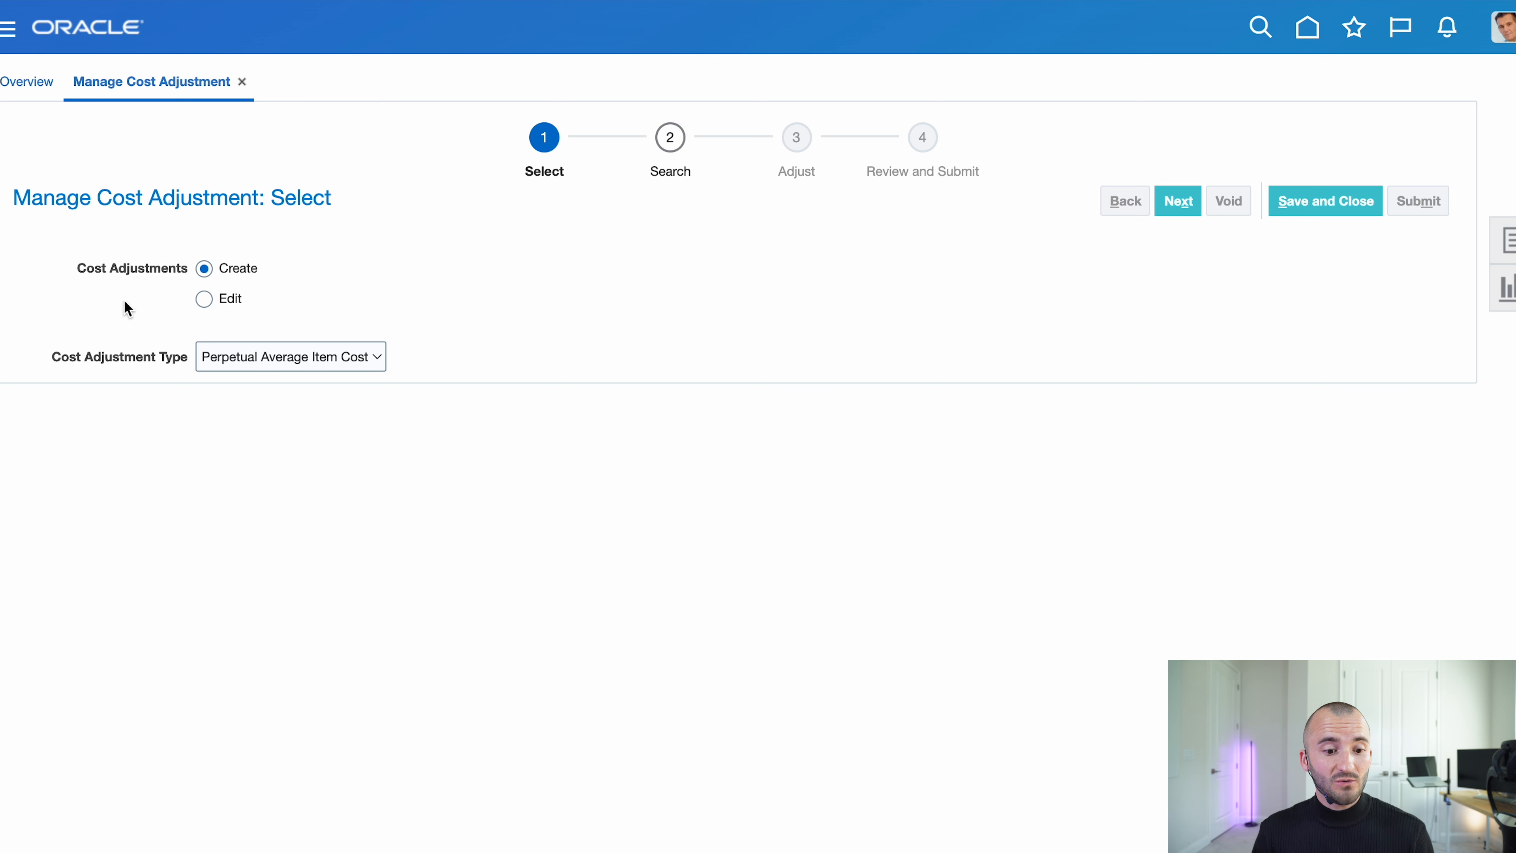
- Choose Receipt Cost as the type of the new cost adjustment and continue to the Search stage
left_click(365, 356)
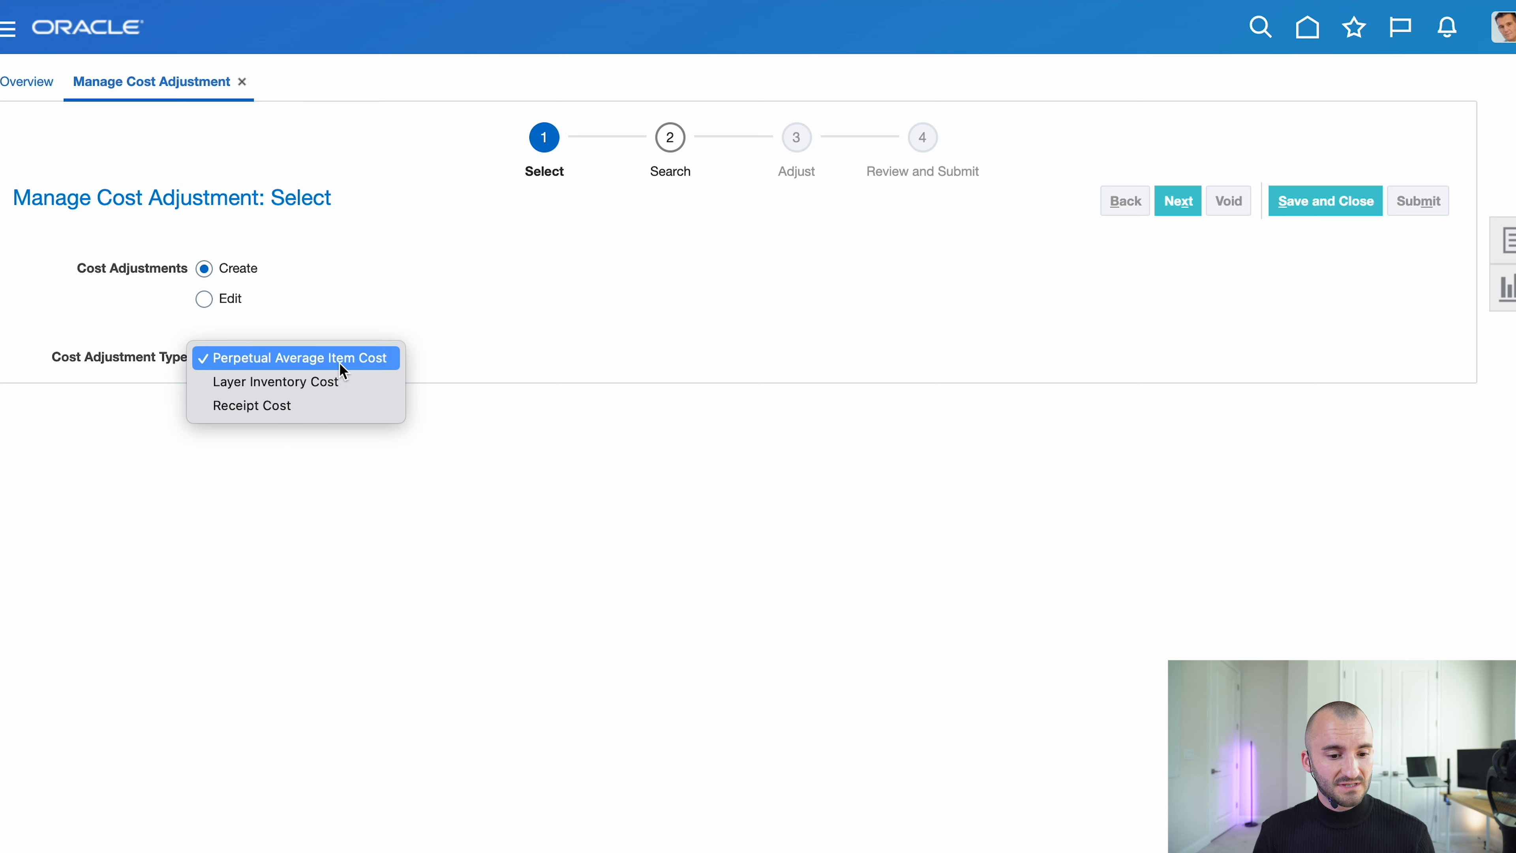
left_click(326, 407)
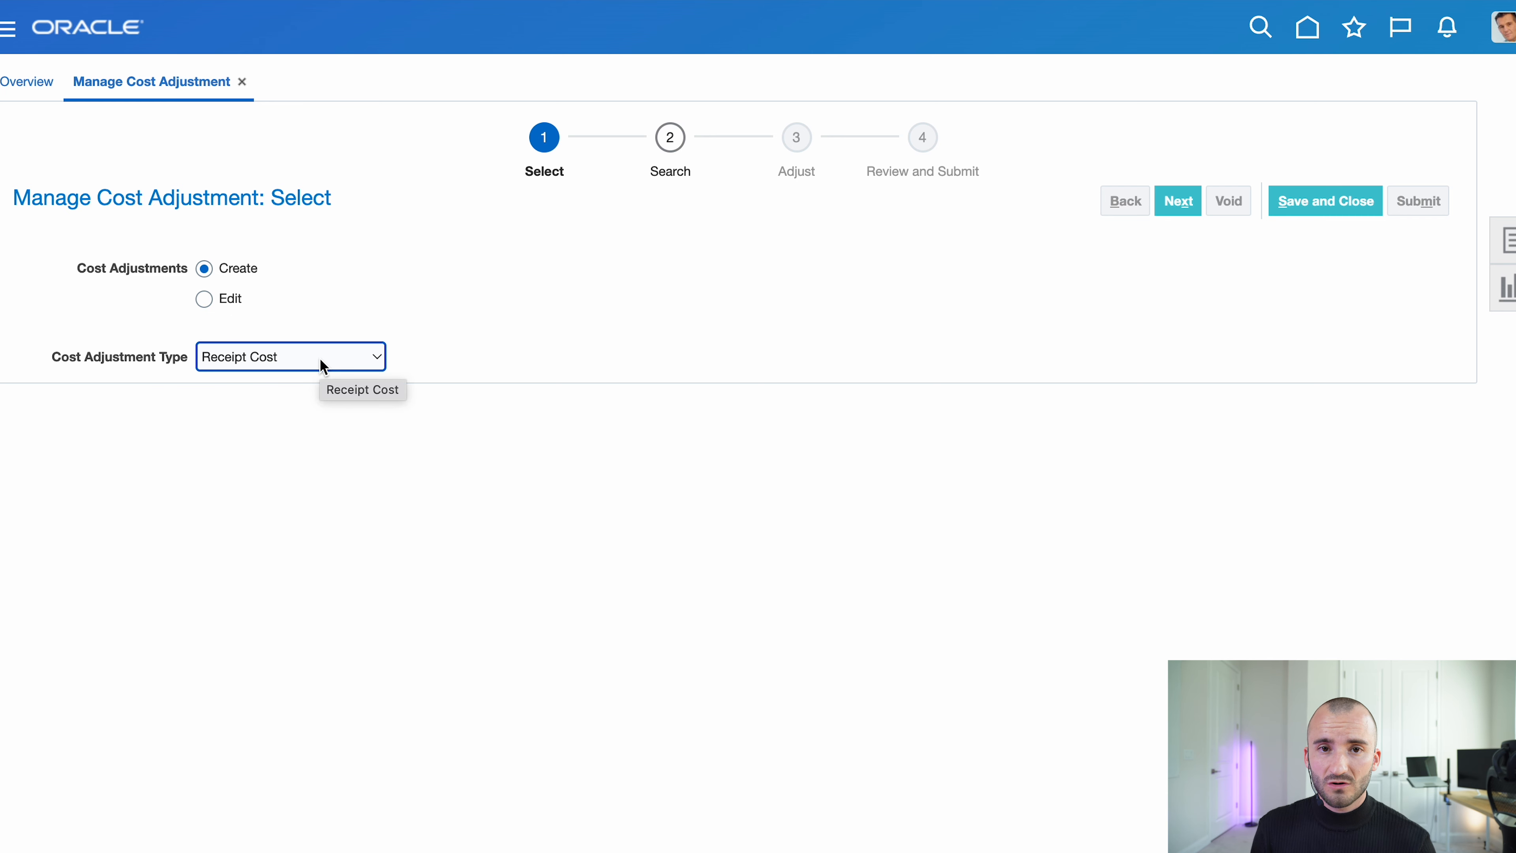
left_click(370, 362)
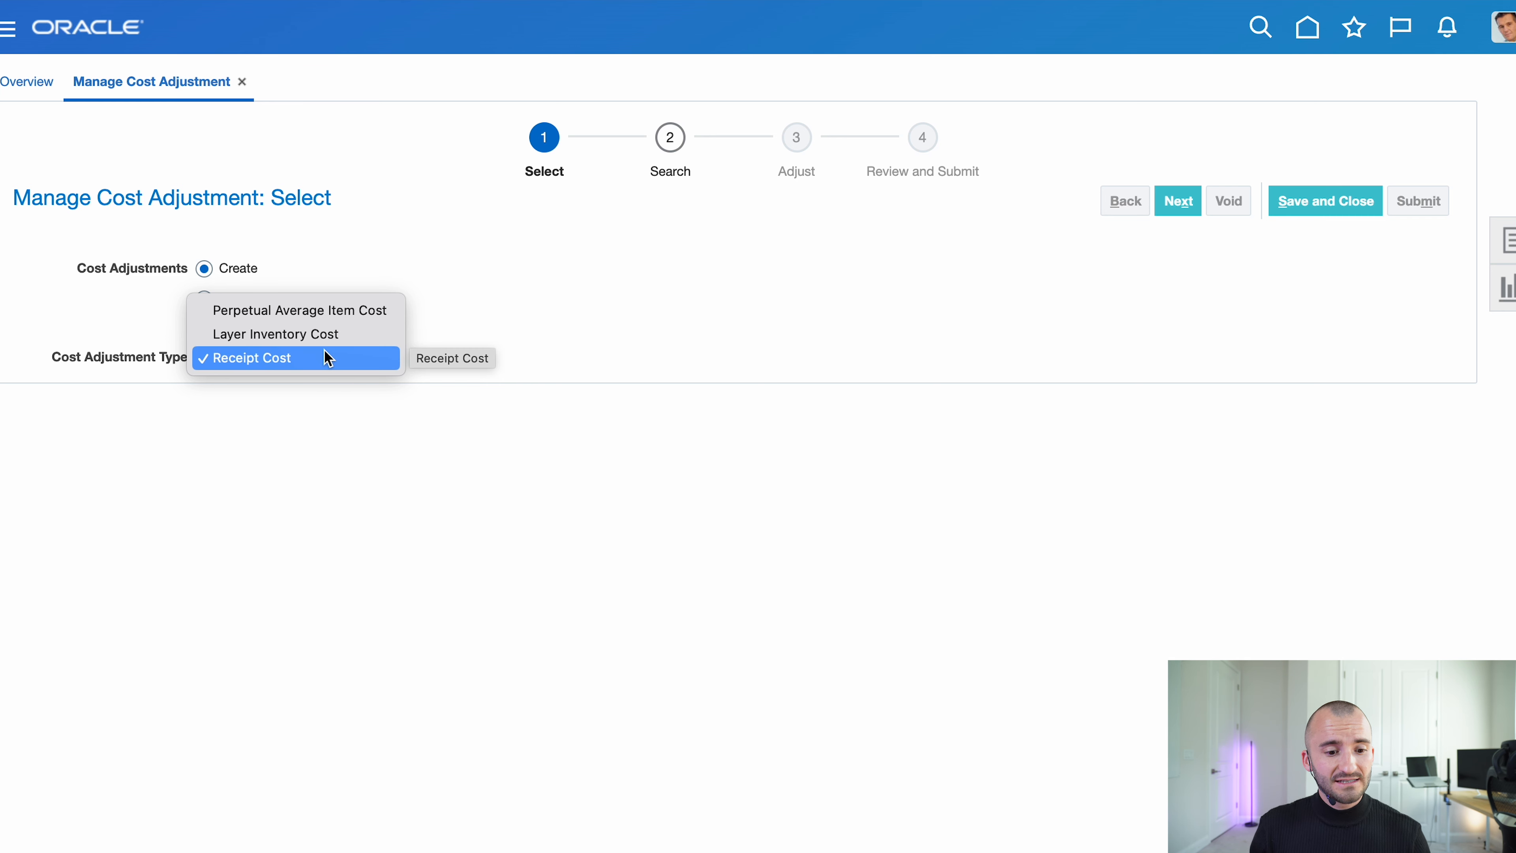
left_click(278, 362)
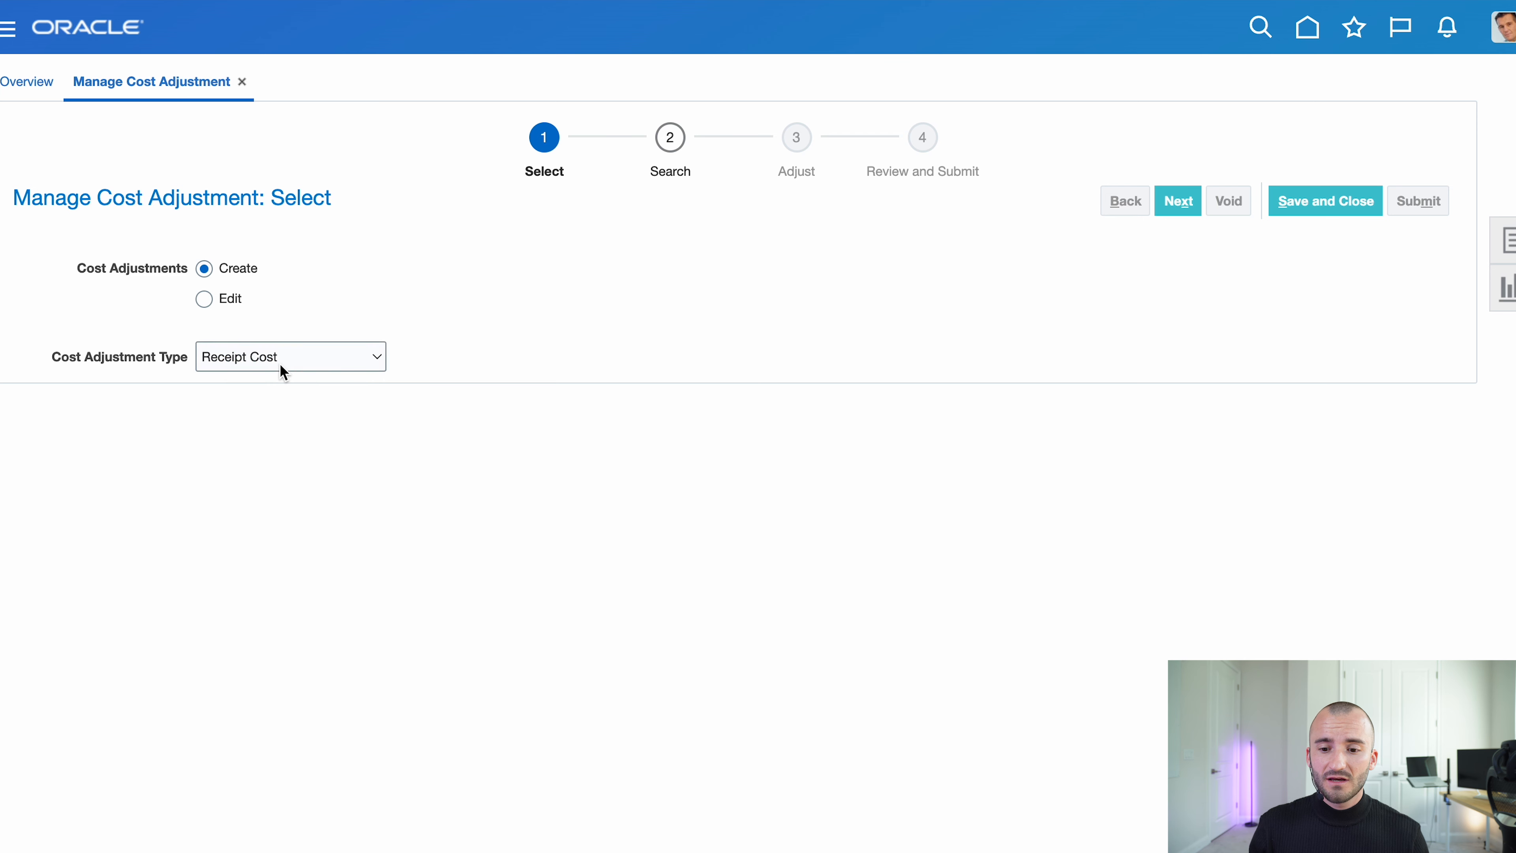
left_click(1176, 203)
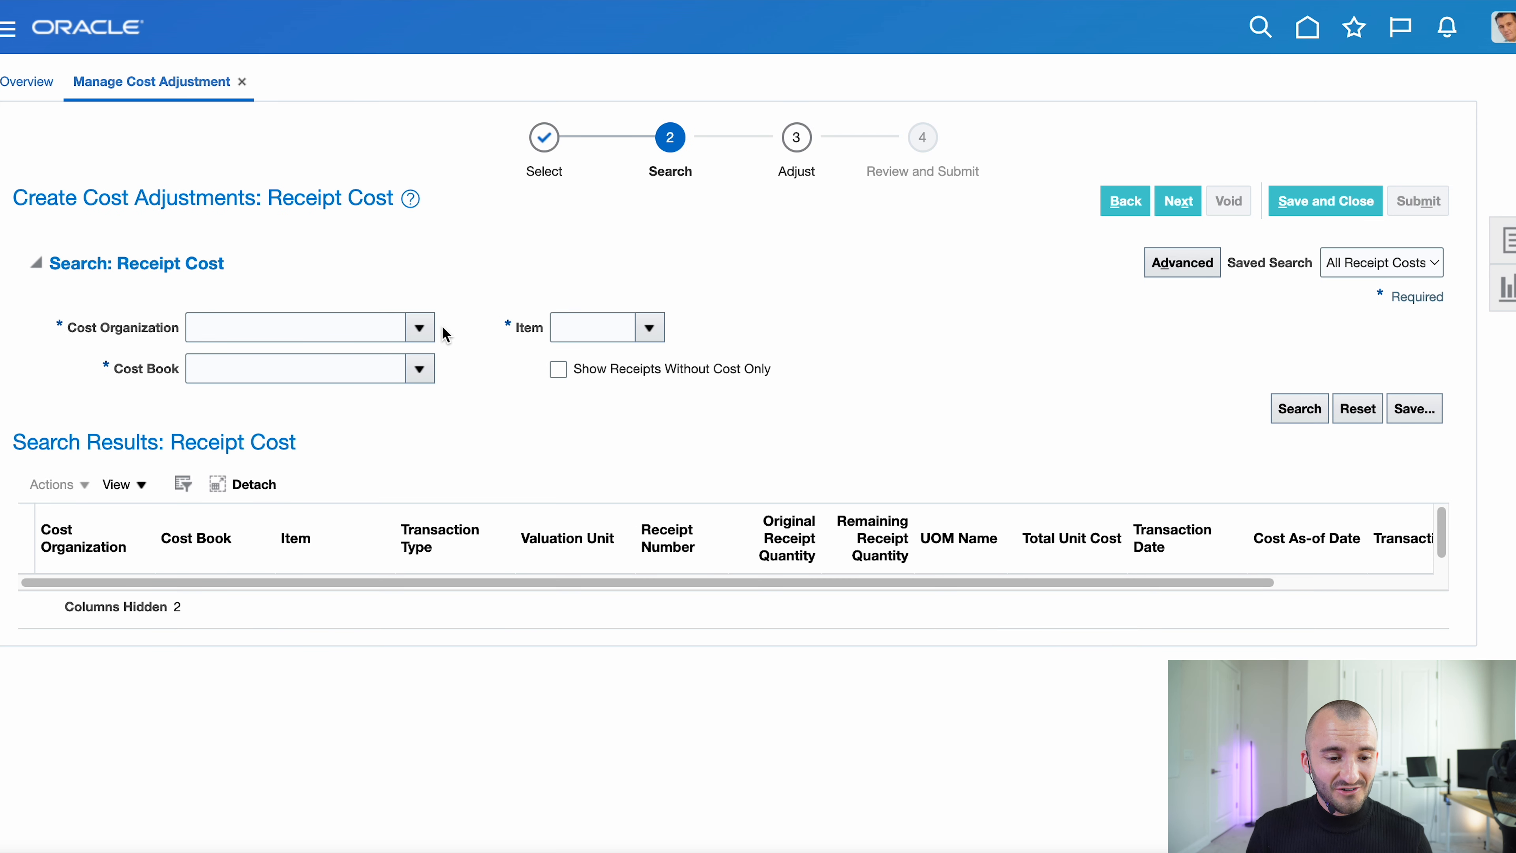
- Look up cost organizations starting with US and pick US-001 as the Cost Organization
left_click(420, 328)
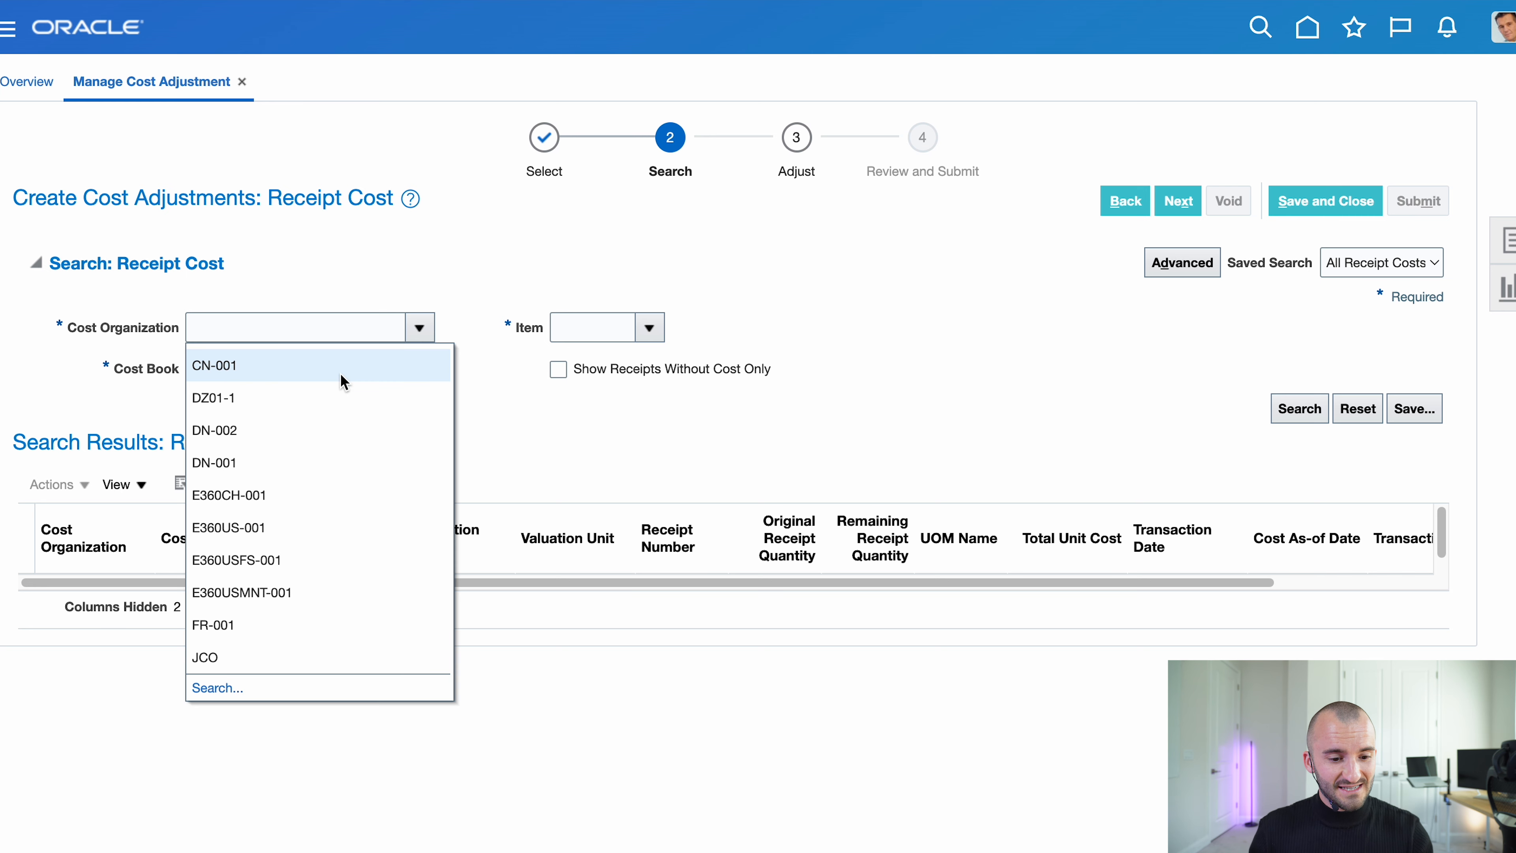
left_click(238, 692)
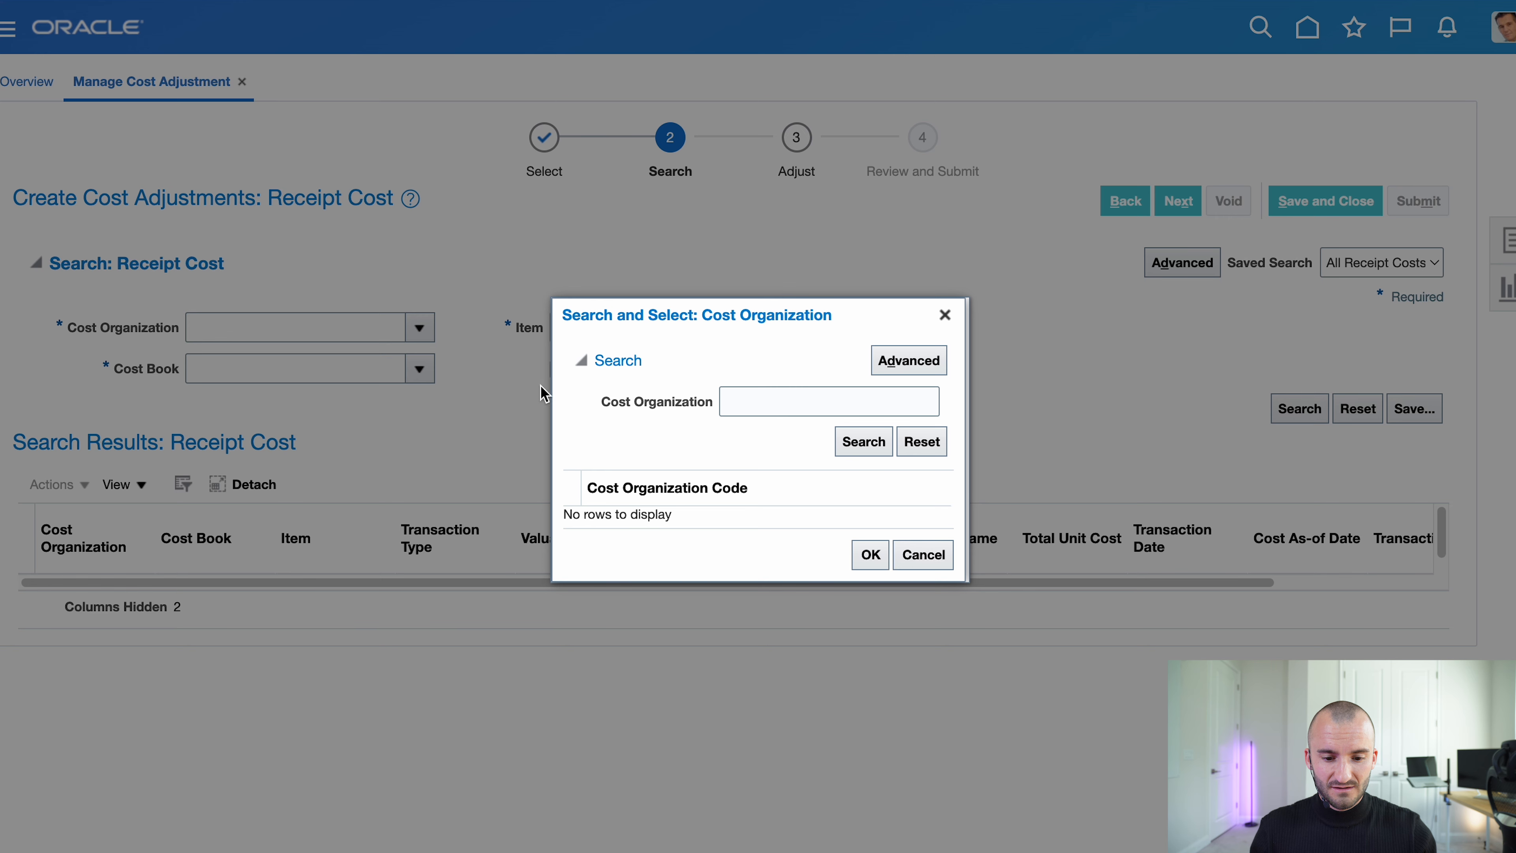
left_click(768, 402)
type("US")
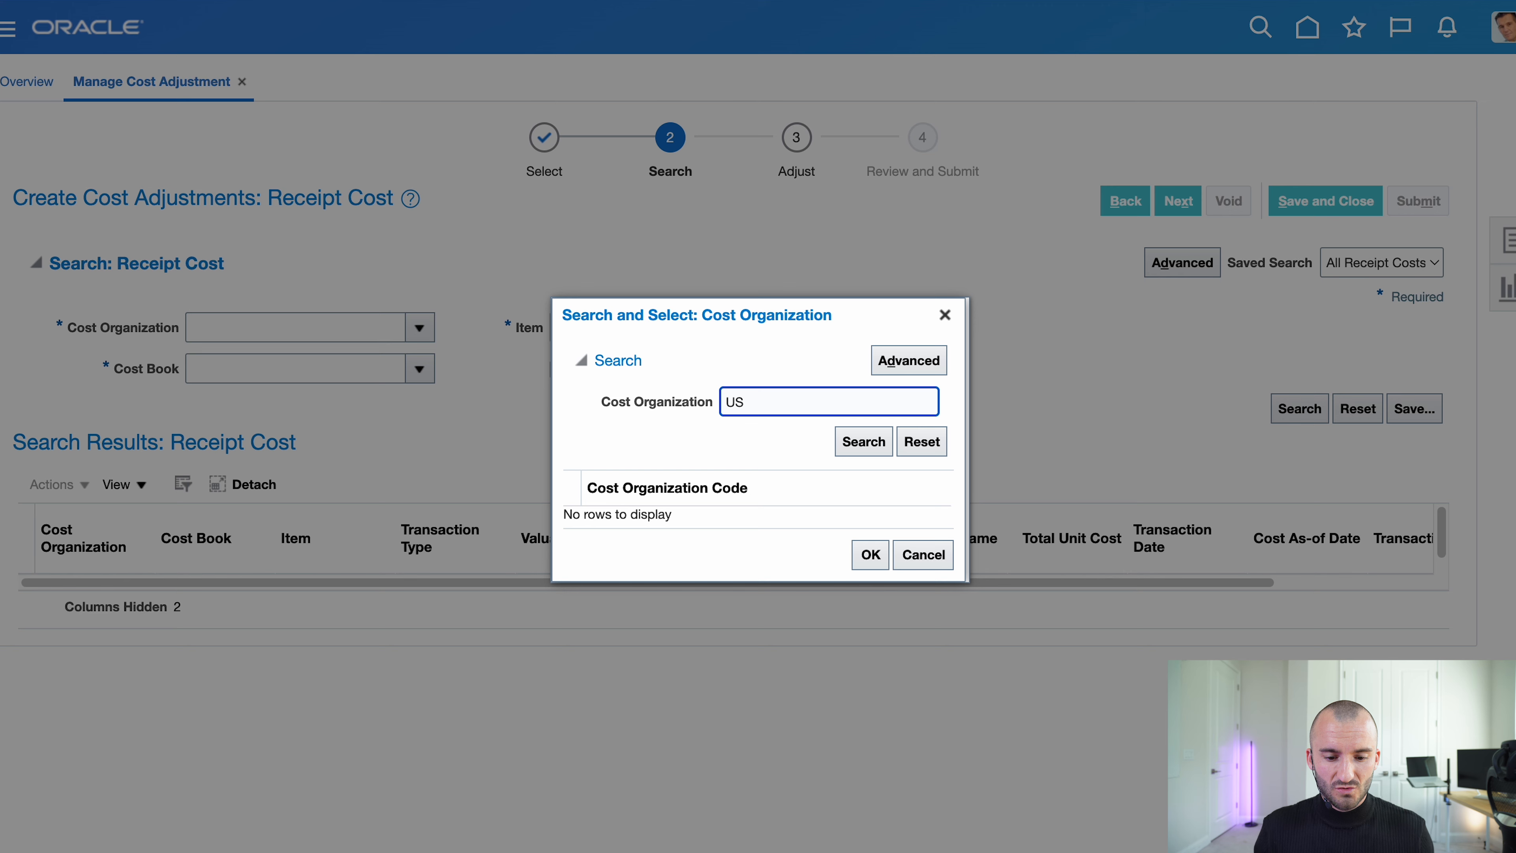
key("Return")
left_click(687, 472)
left_click(869, 599)
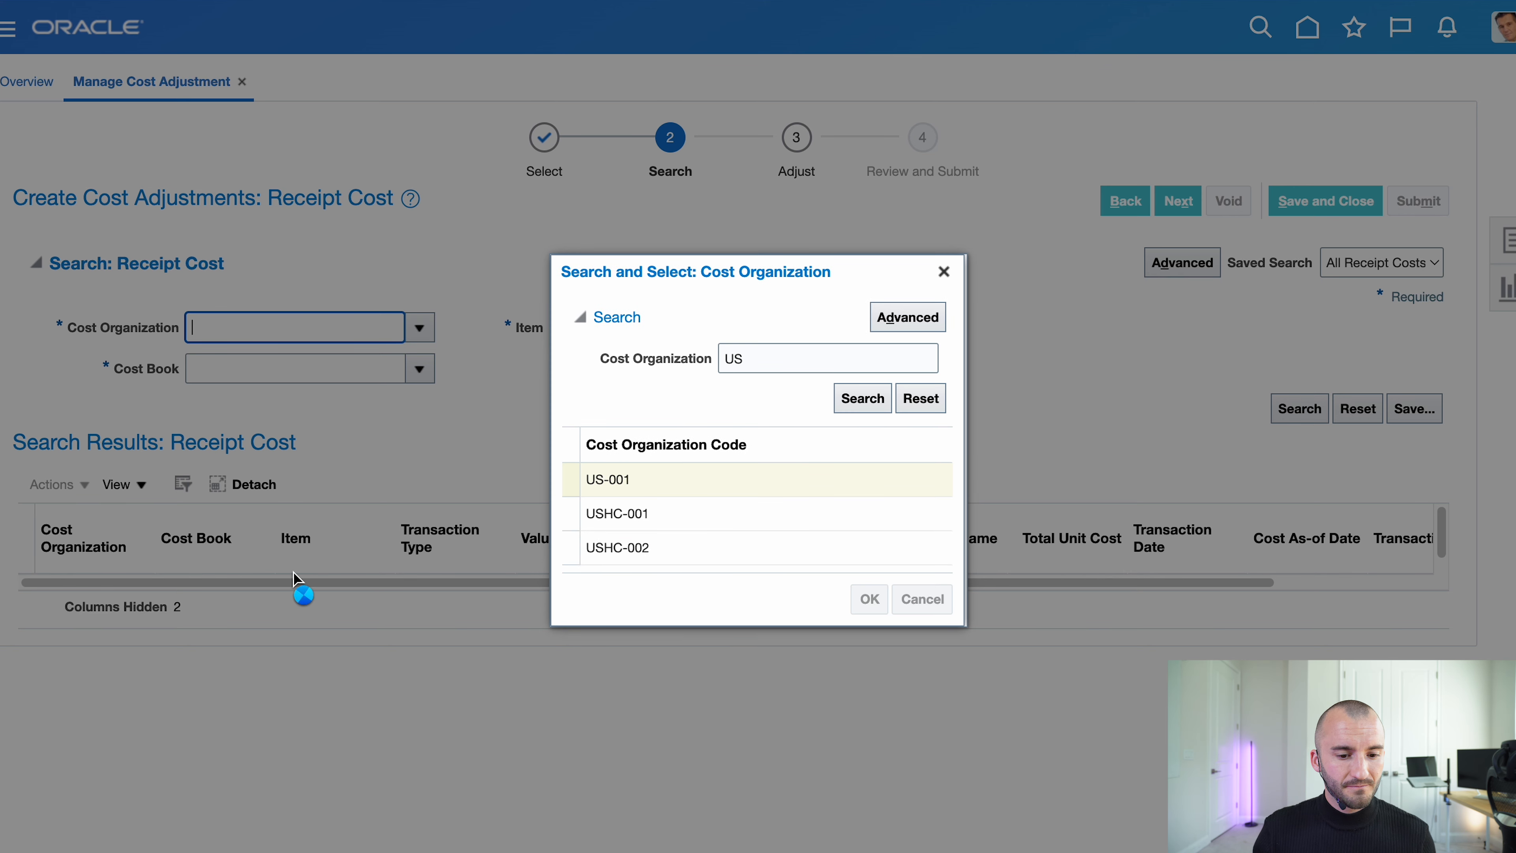
- Look up the Financial cost book and set it as the Cost Book for the receipt search
left_click(420, 368)
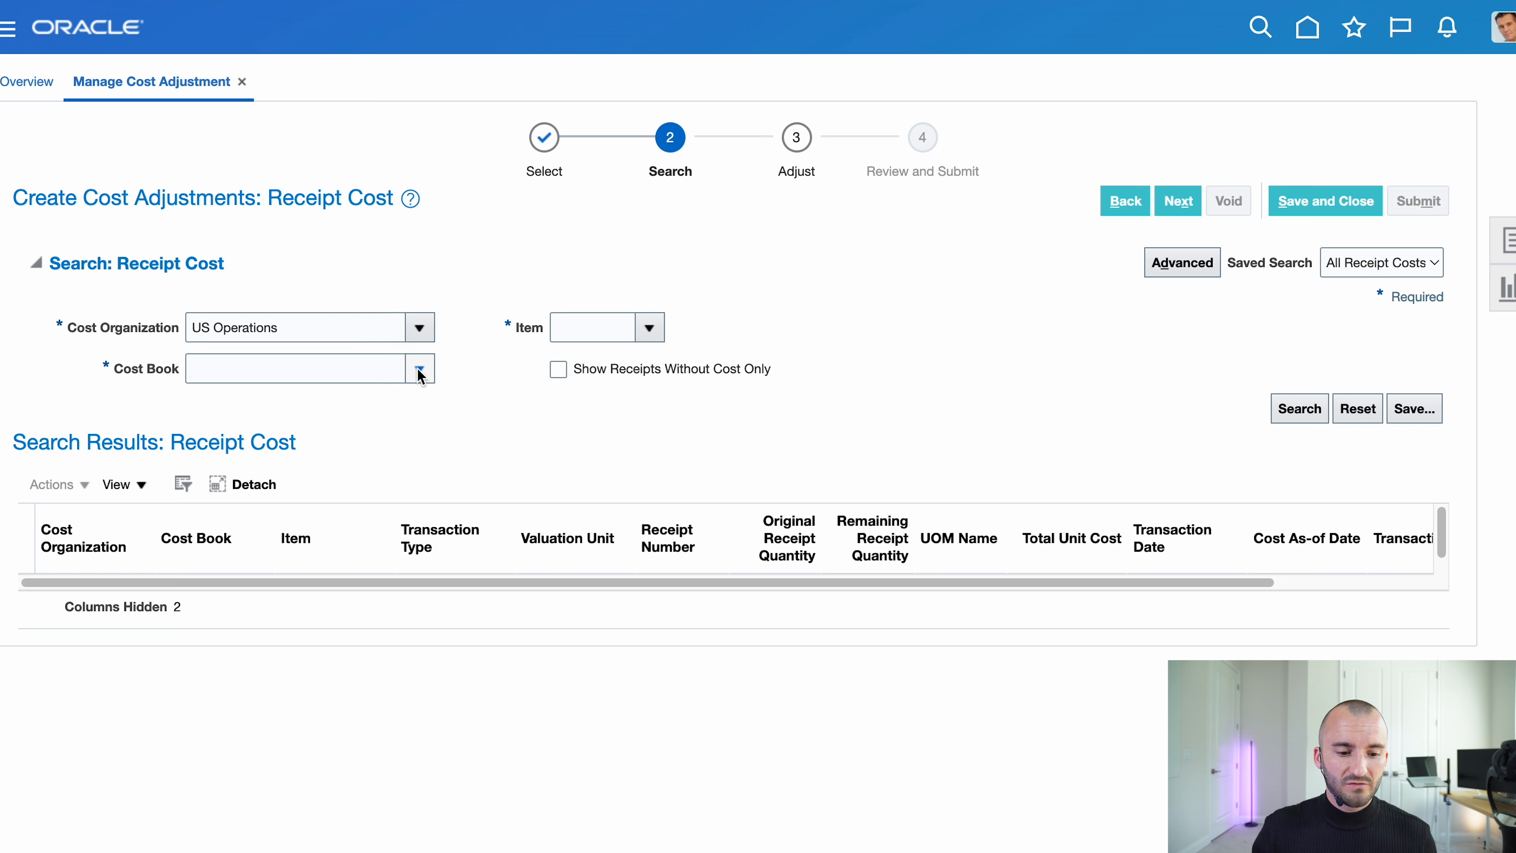
left_click(312, 727)
left_click(780, 379)
type("Financial")
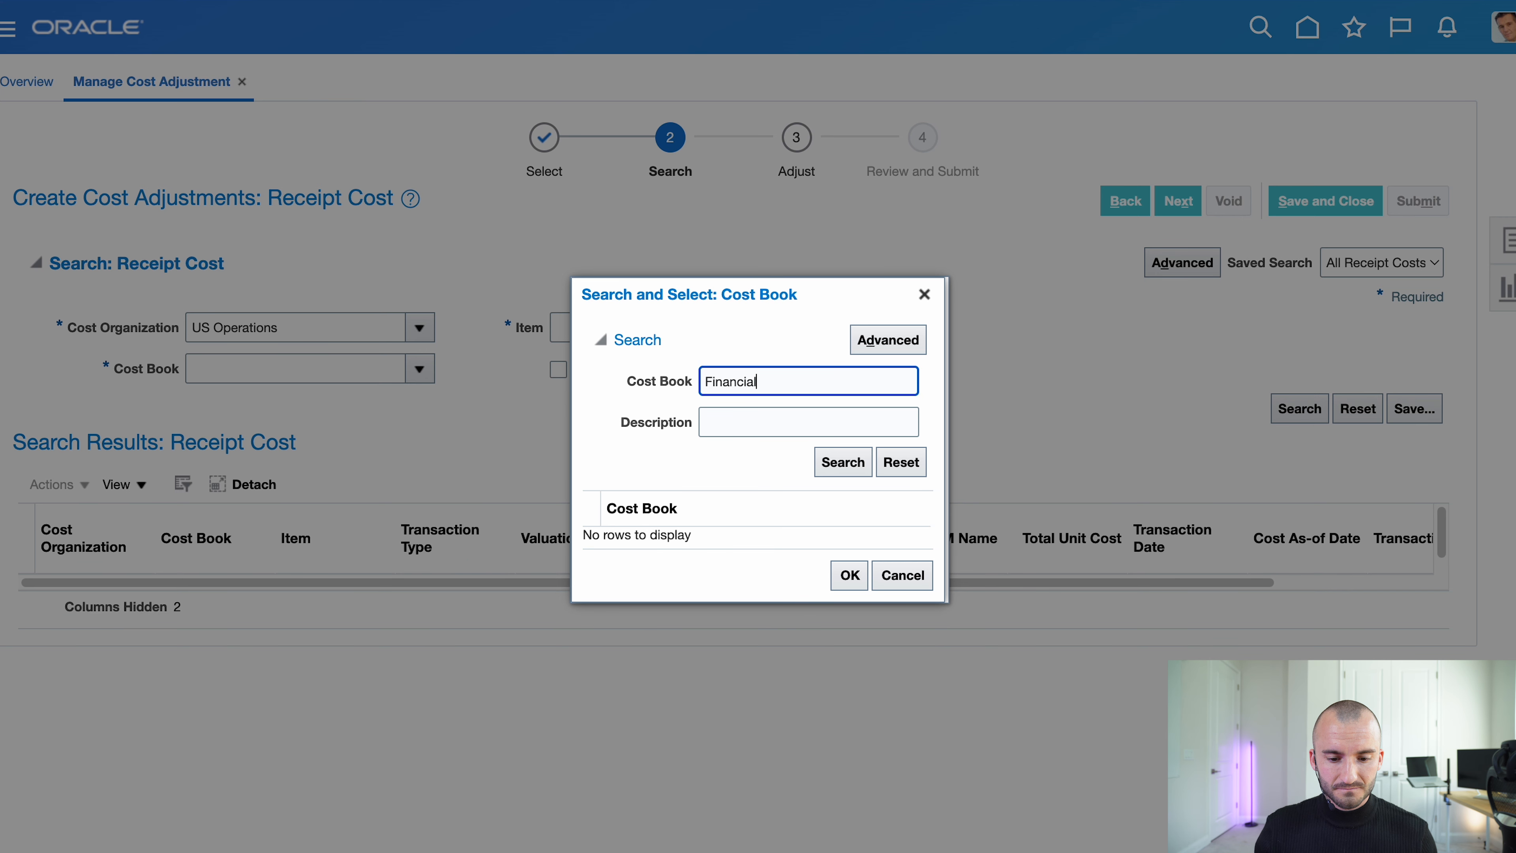
key("Return")
left_click(715, 530)
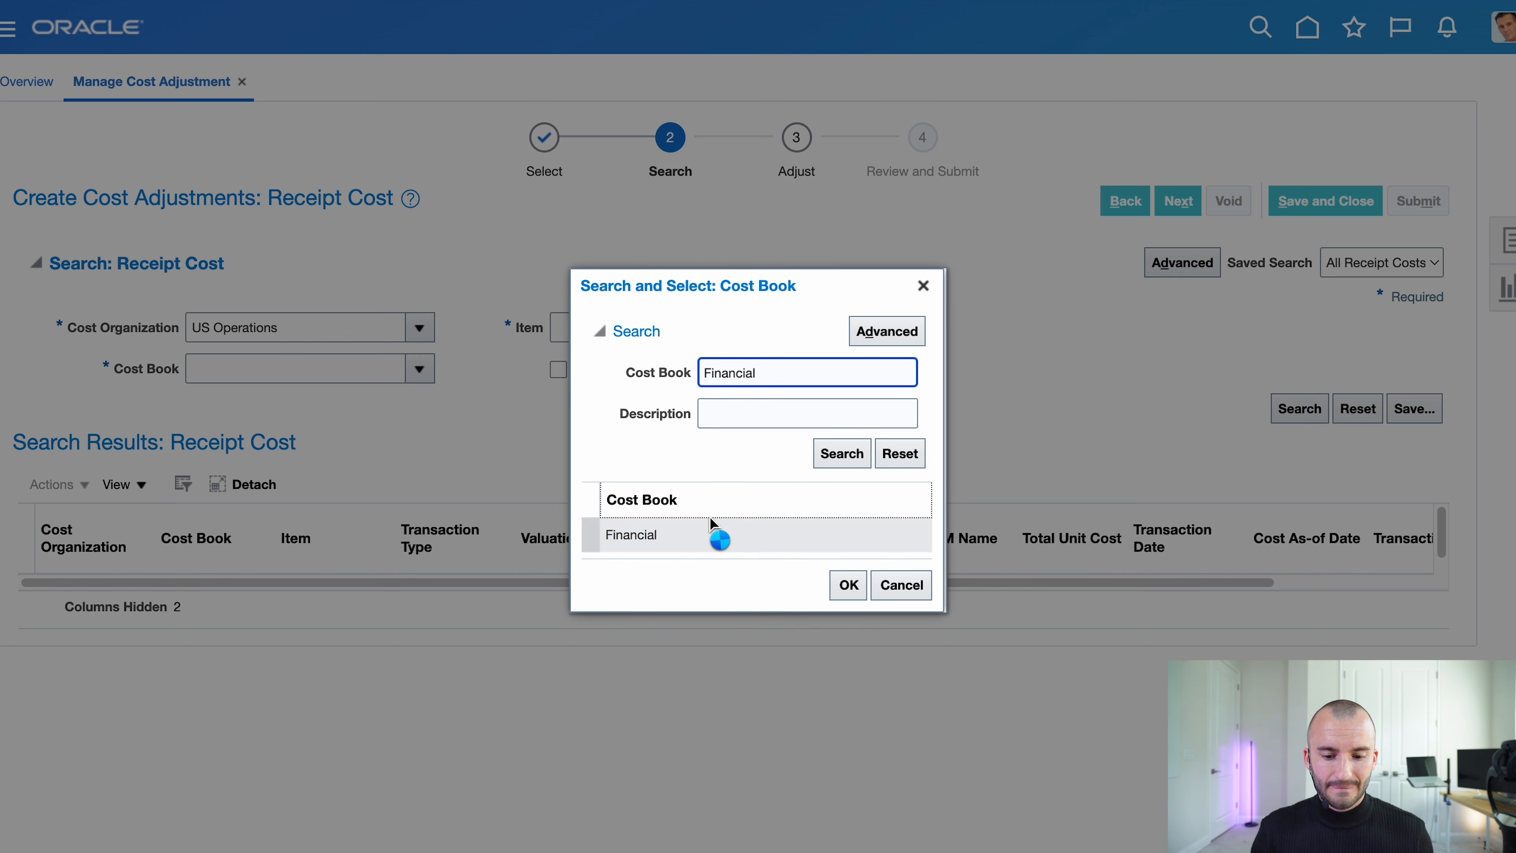
left_click(846, 587)
- Look up the item by LE_Comp, choose the LE_Computer_Actual entry of organization 001, and search its receipt costs
left_click(592, 318)
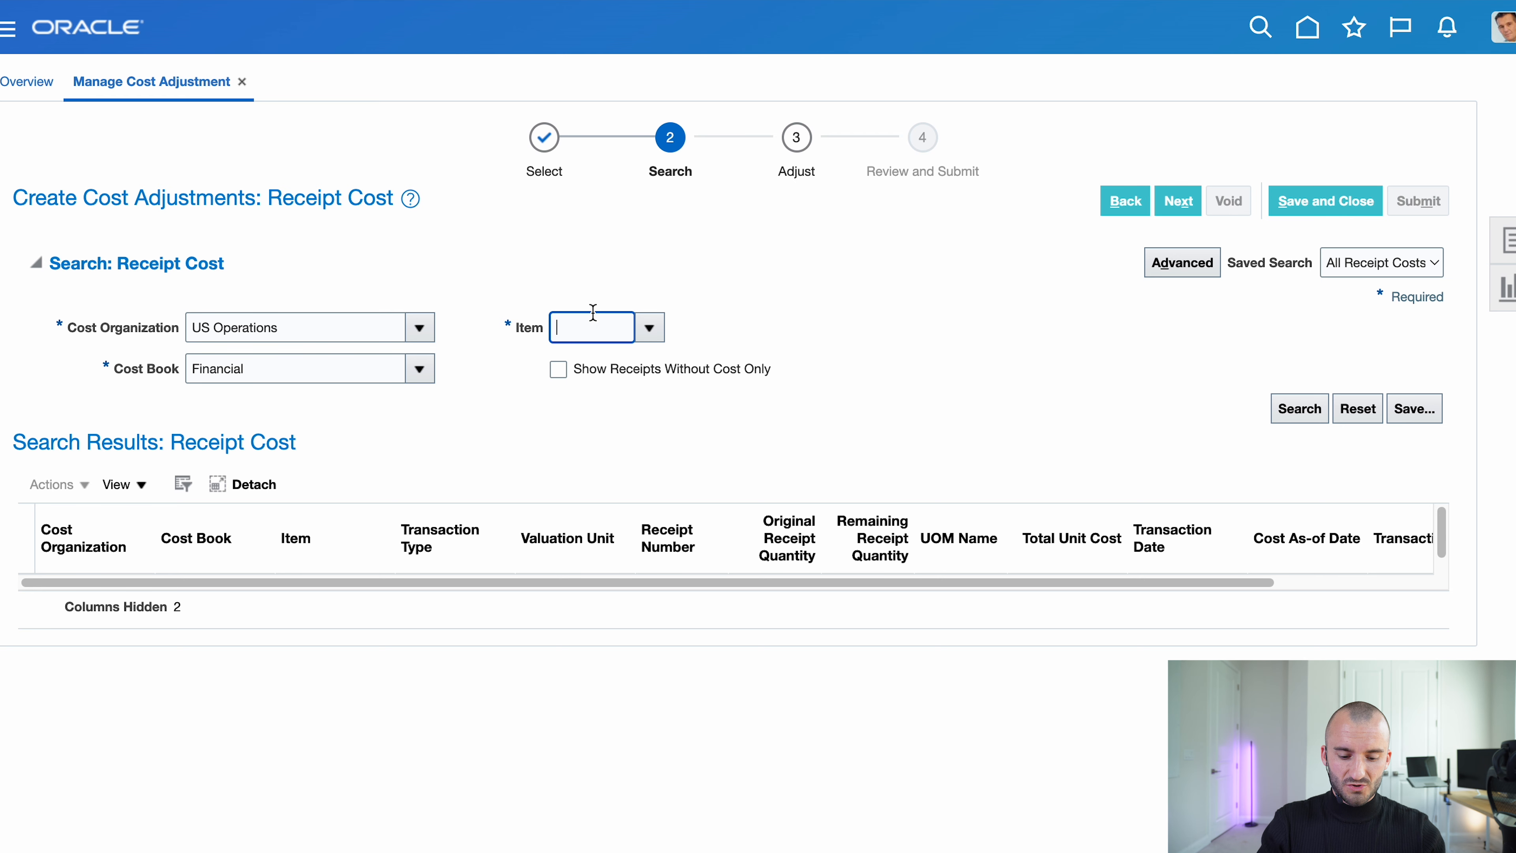
type("LE_Co")
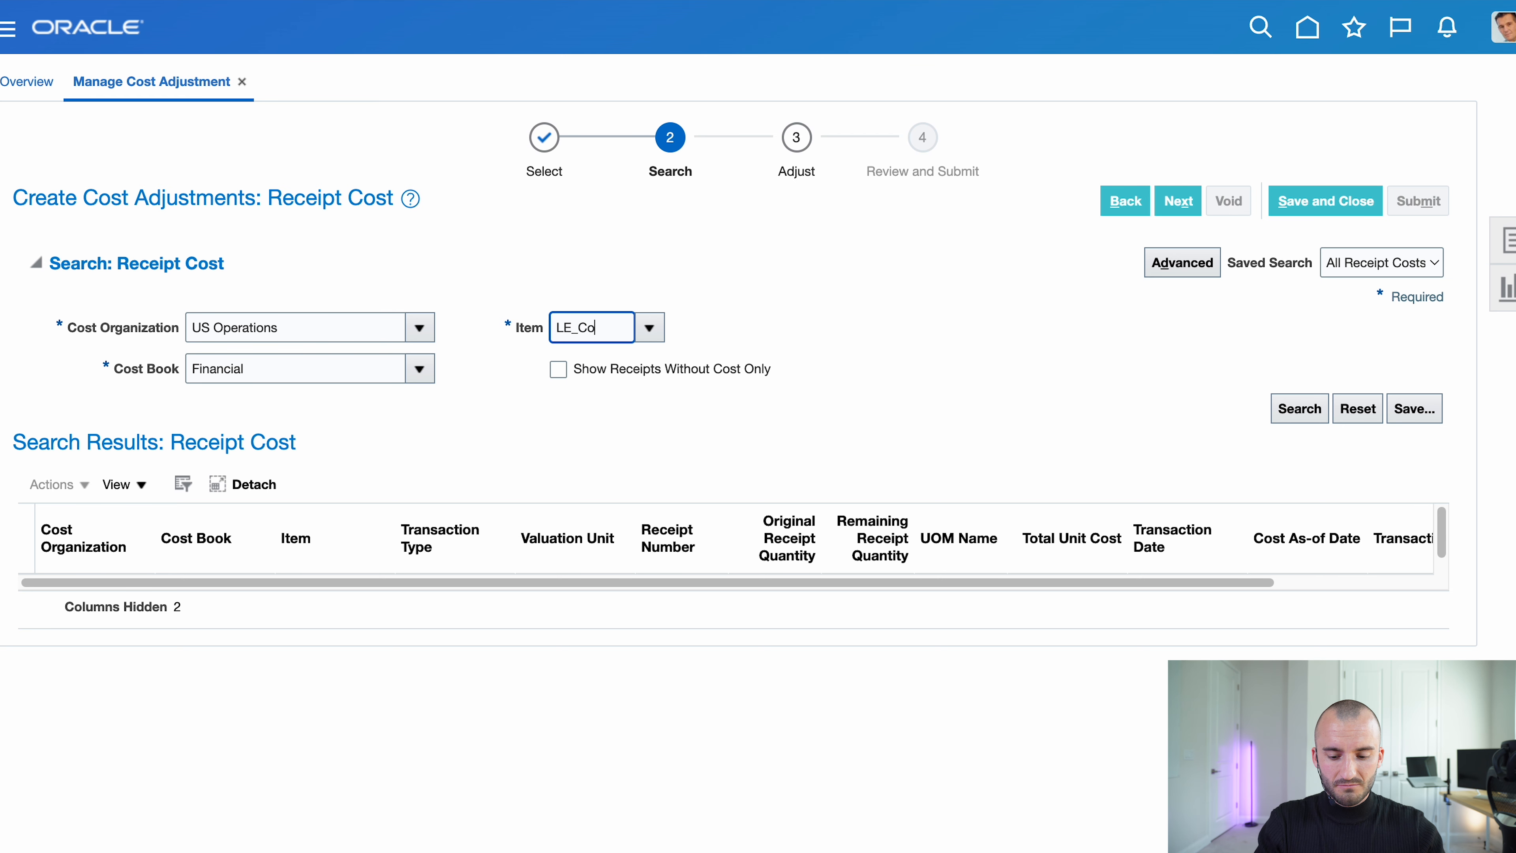
type("mp")
key("Tab")
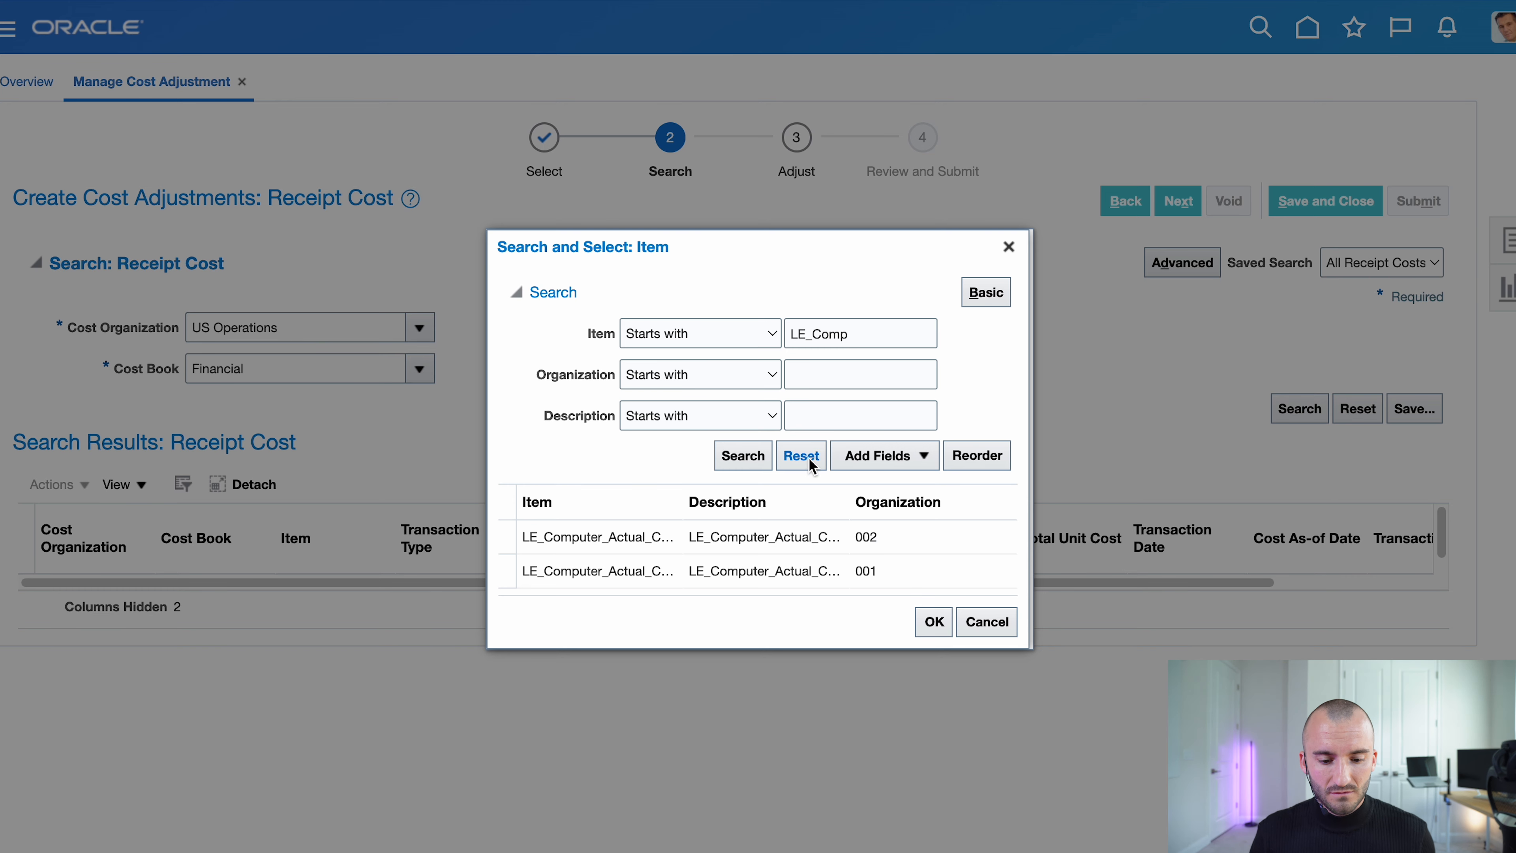
left_click(798, 571)
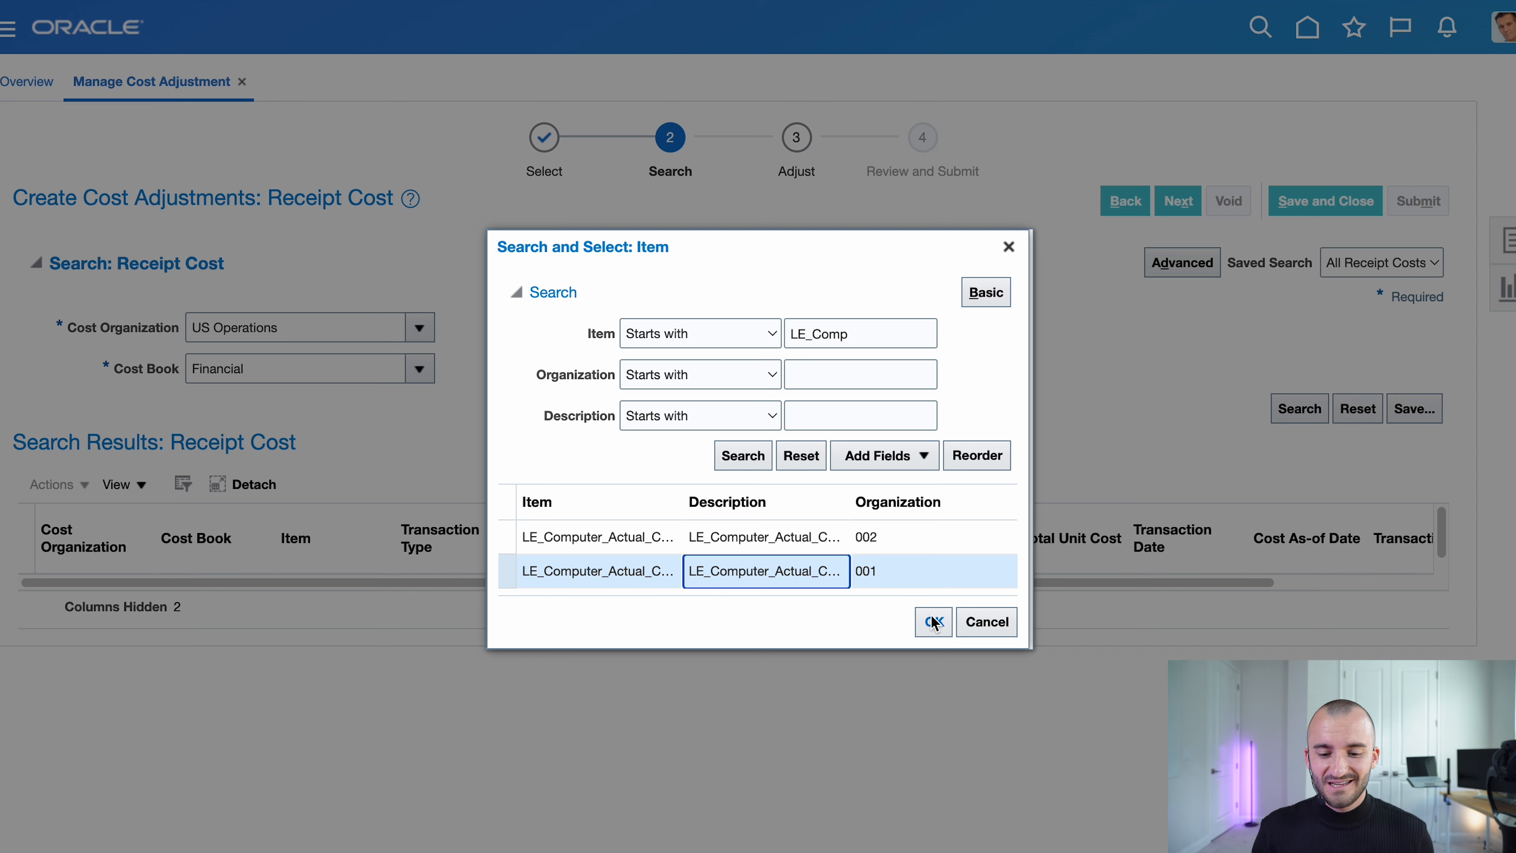
left_click(940, 626)
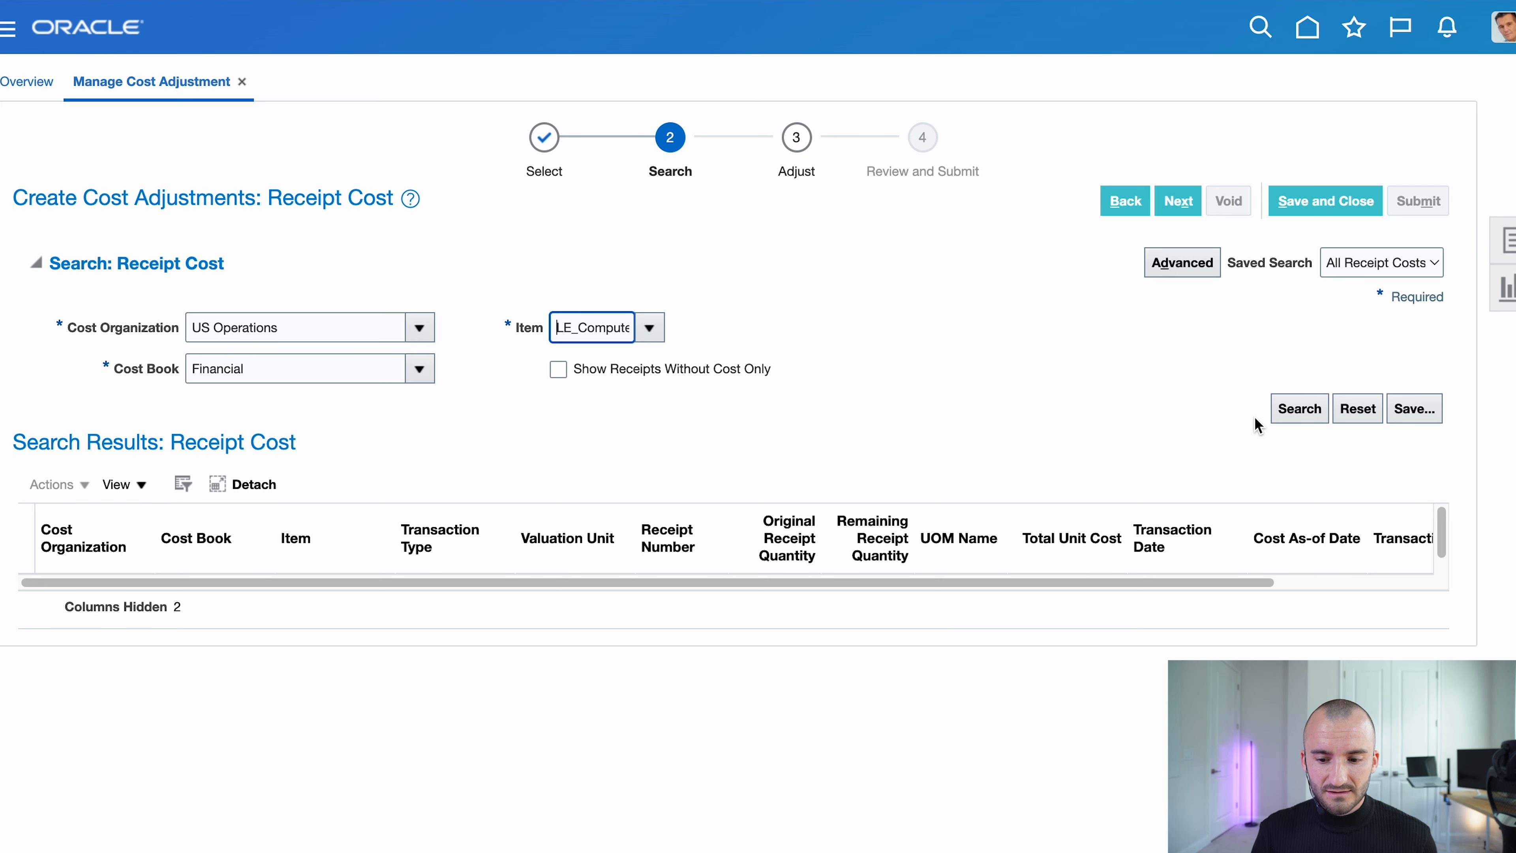
left_click(1313, 417)
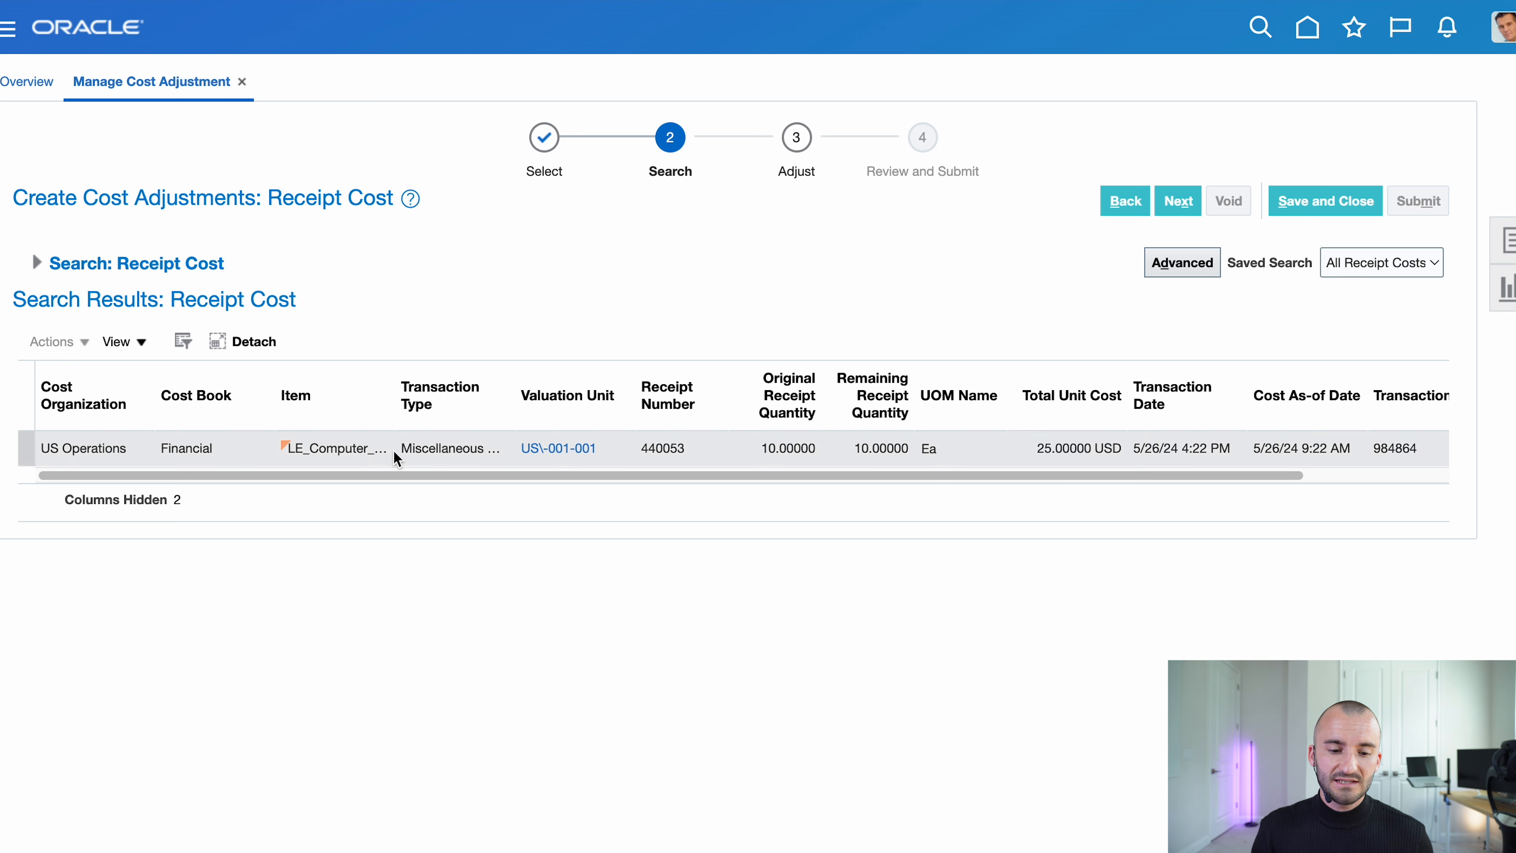
- Take the found US Operations receipt into the Adjust stage and set the reason code to MCC (Material Cost Change)
left_click(783, 447)
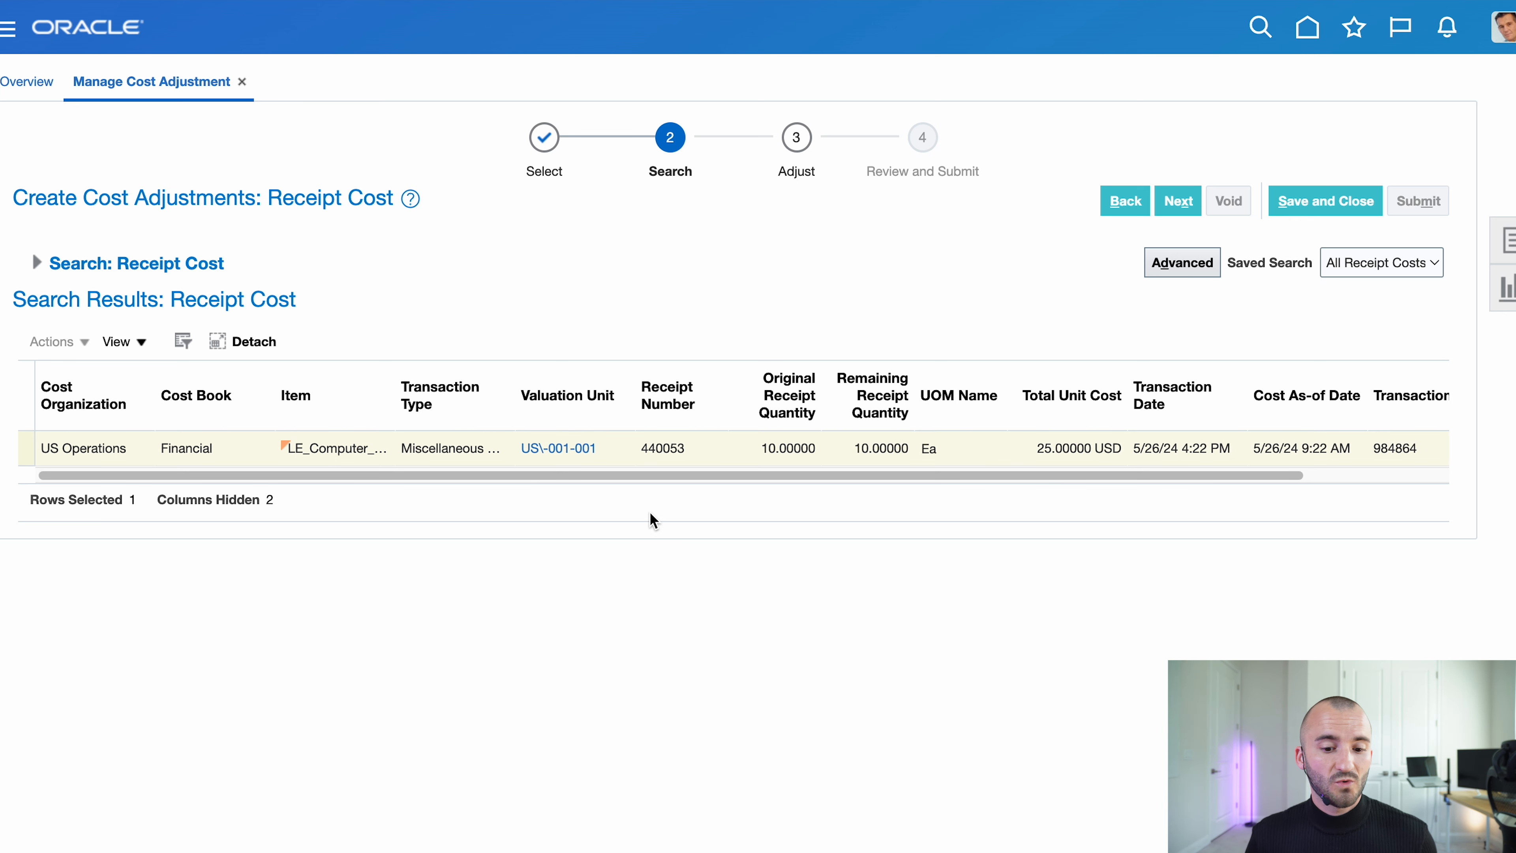
left_click(684, 445)
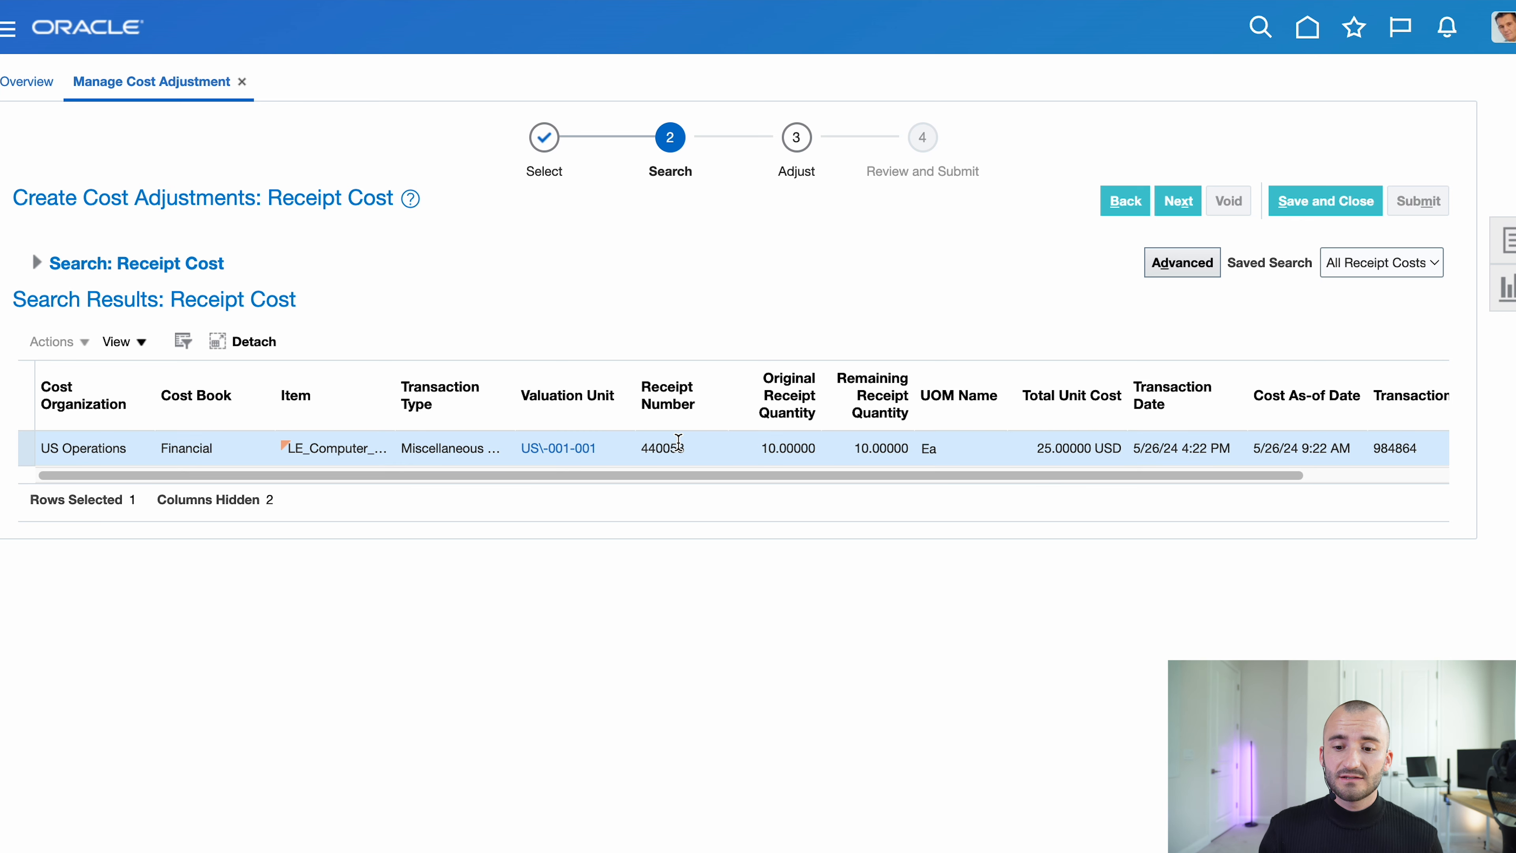
left_click(1174, 204)
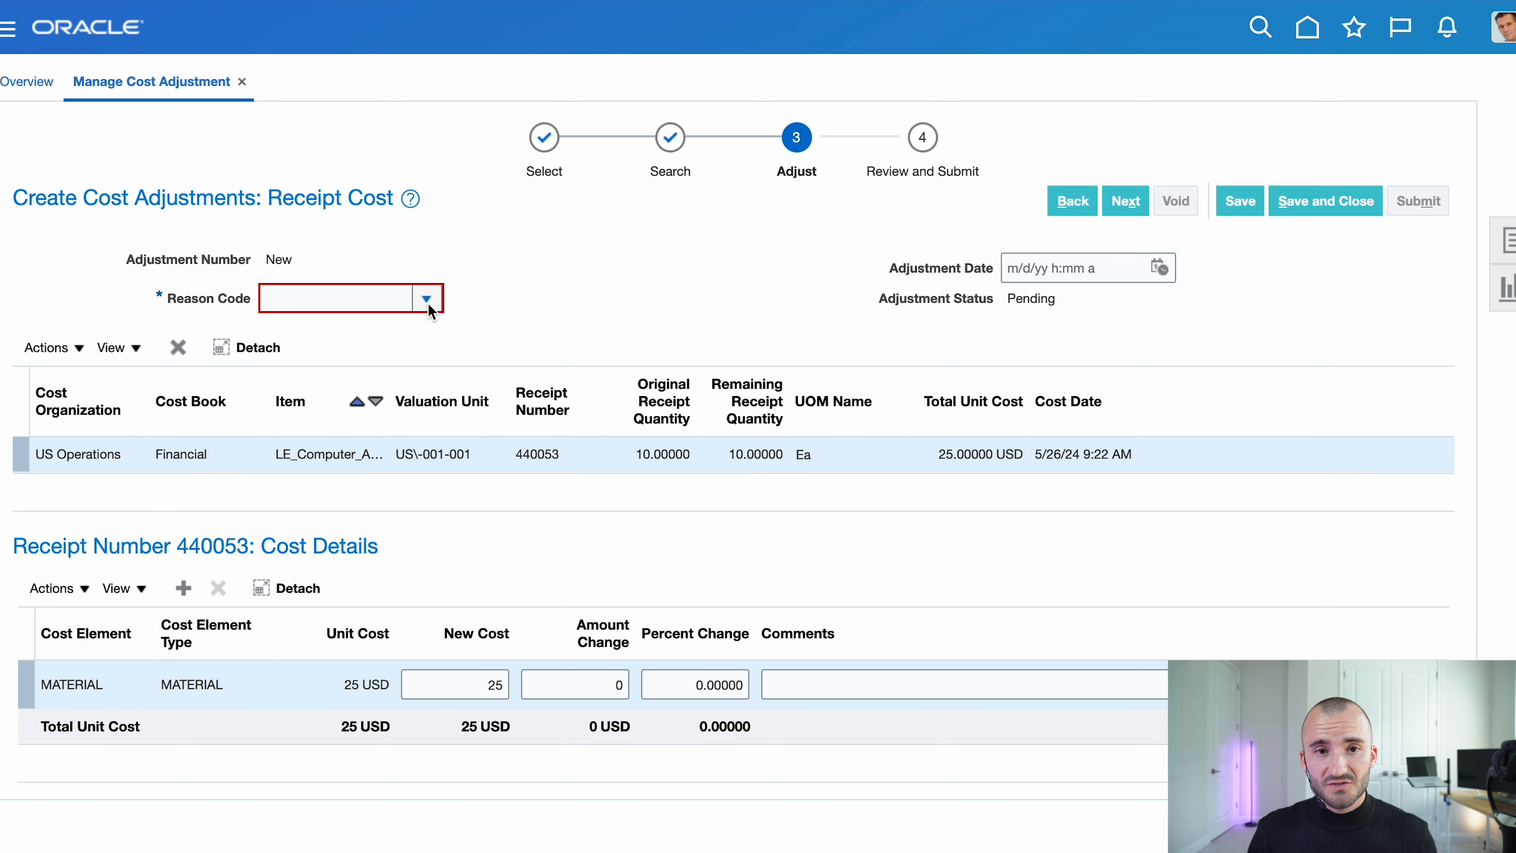
left_click(426, 301)
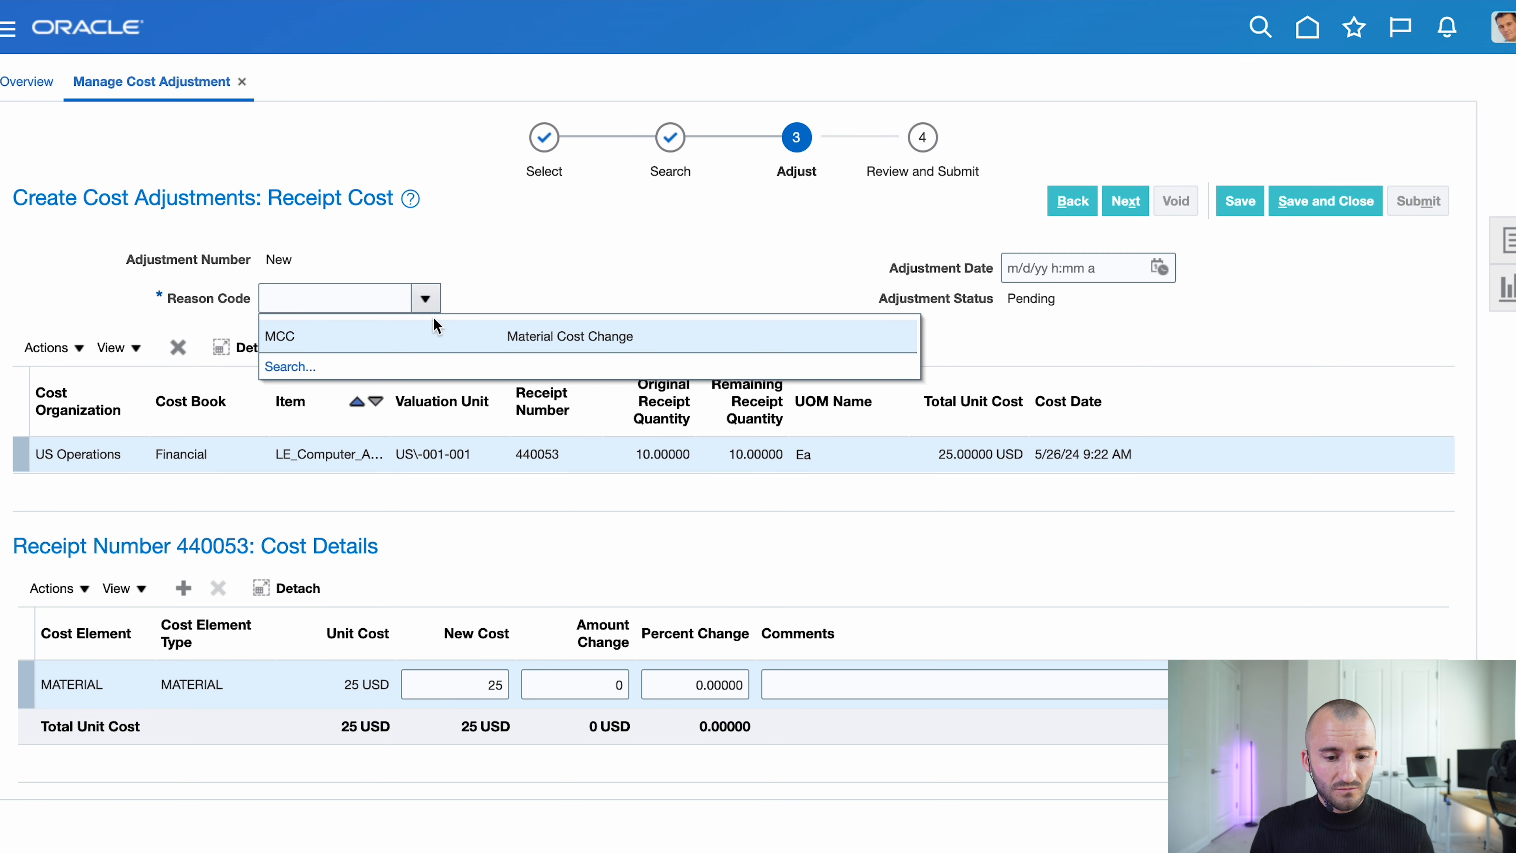
left_click(437, 345)
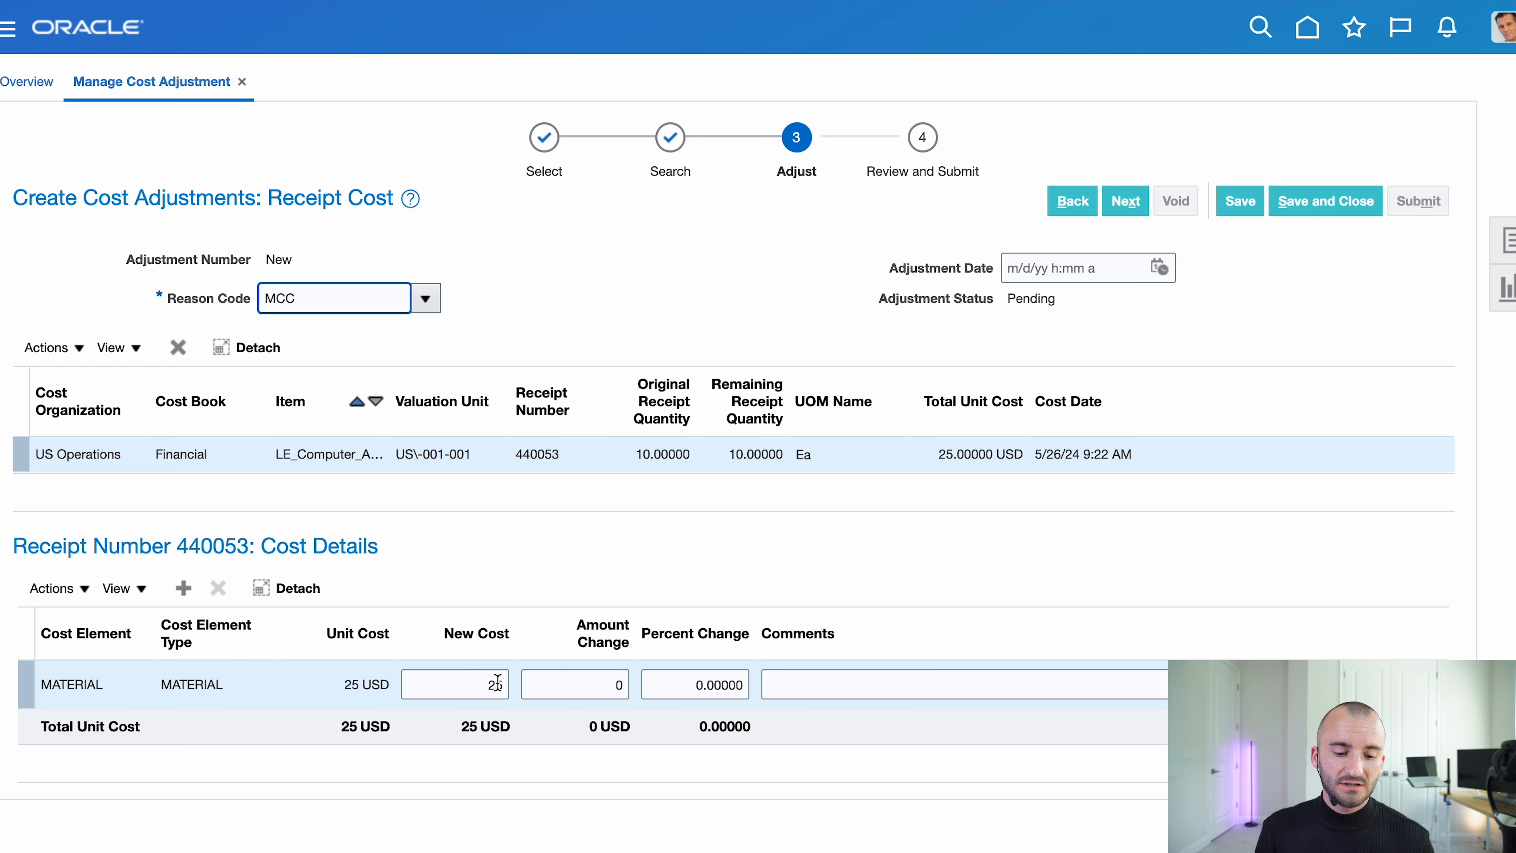
- Set the new cost of the MATERIAL cost element to 30 and submit the receipt cost adjustment
left_click_drag(483, 687, 506, 687)
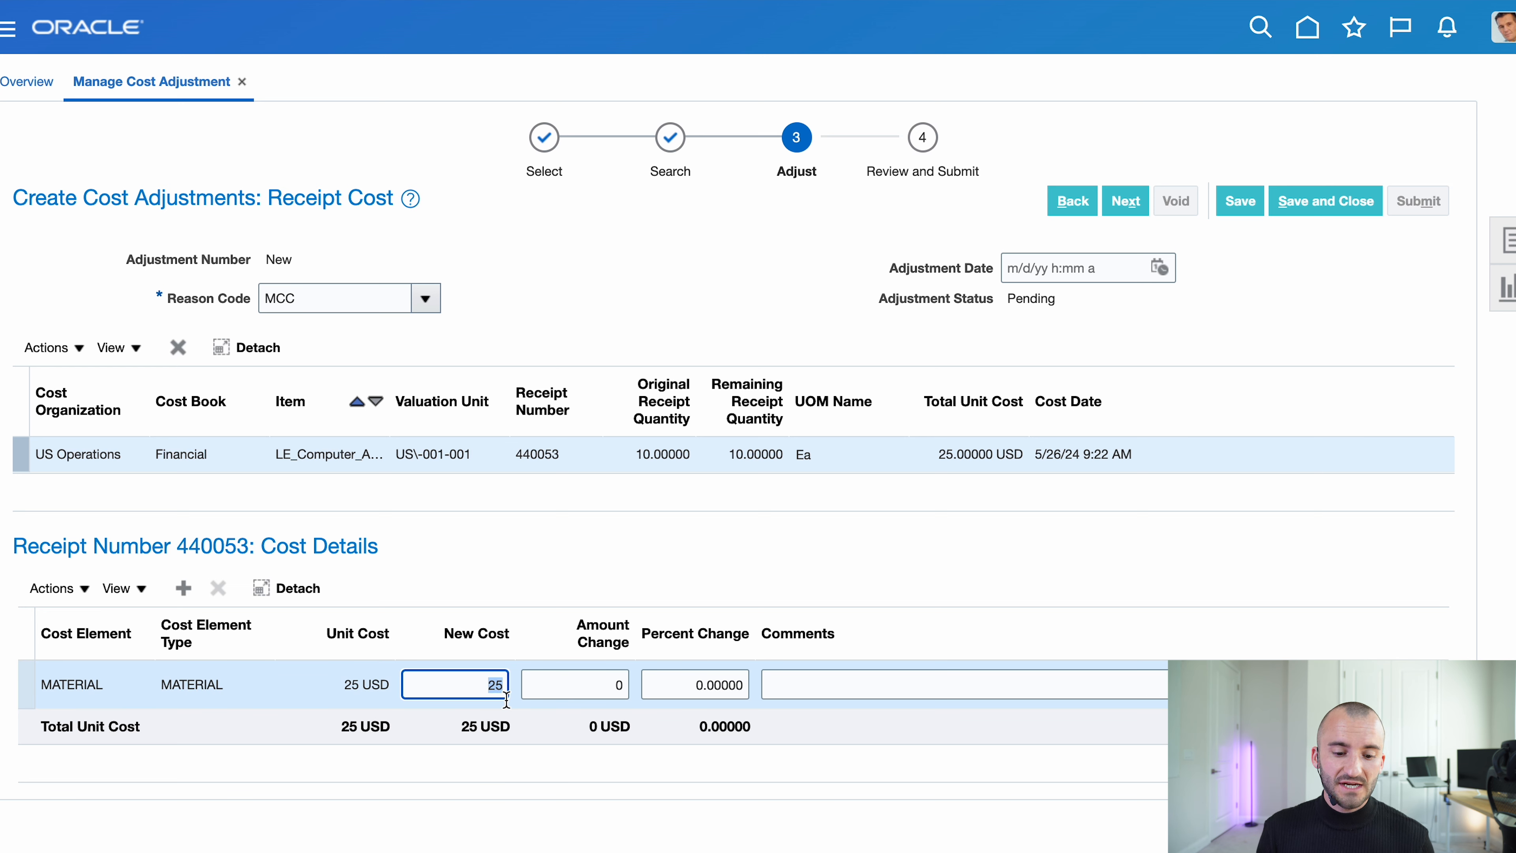
left_click(526, 785)
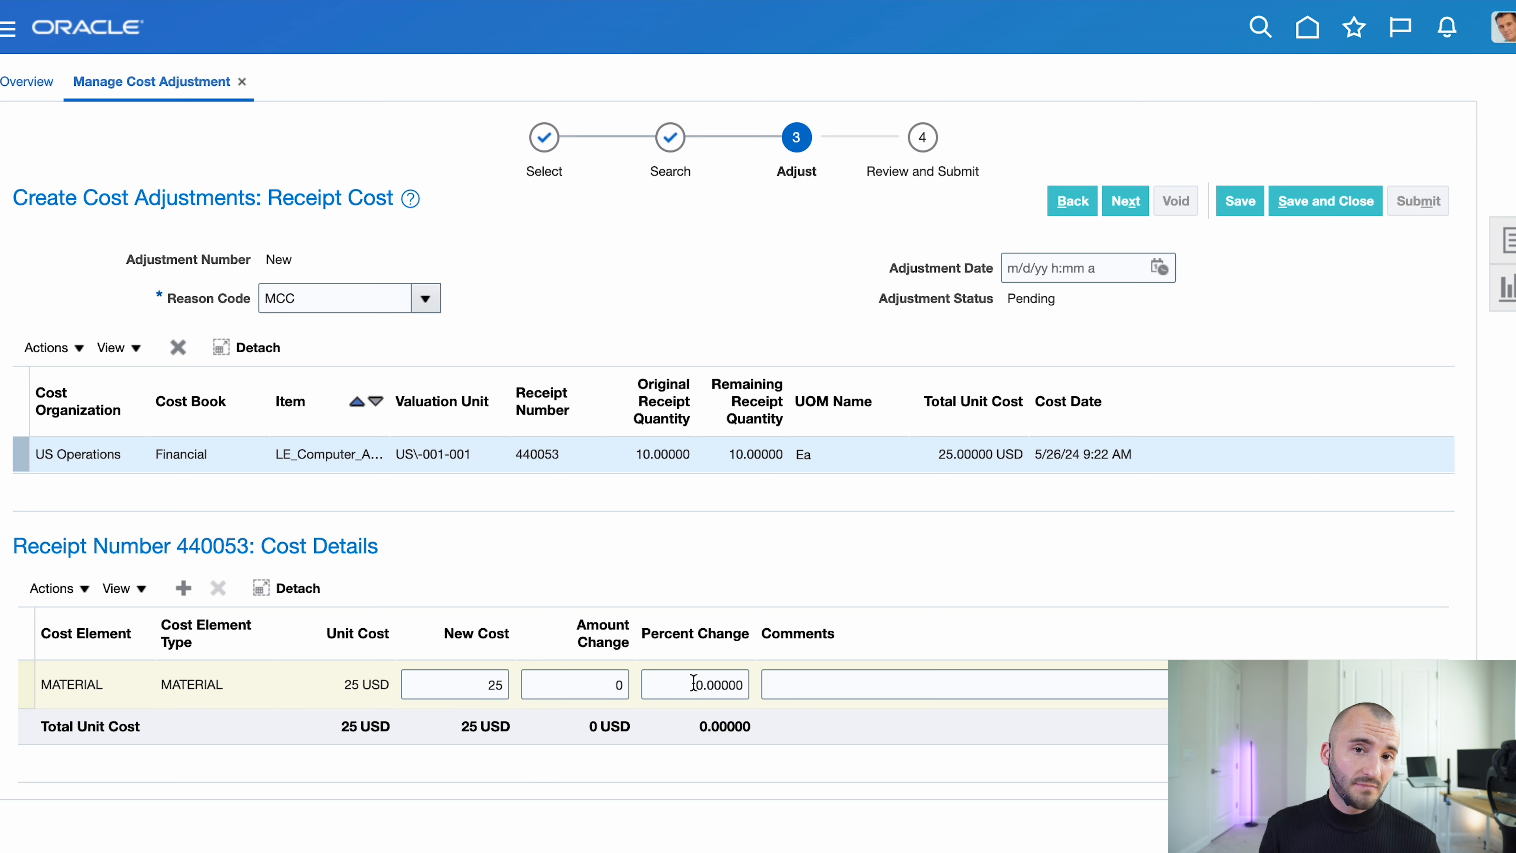
left_click_drag(487, 684, 508, 681)
type("30")
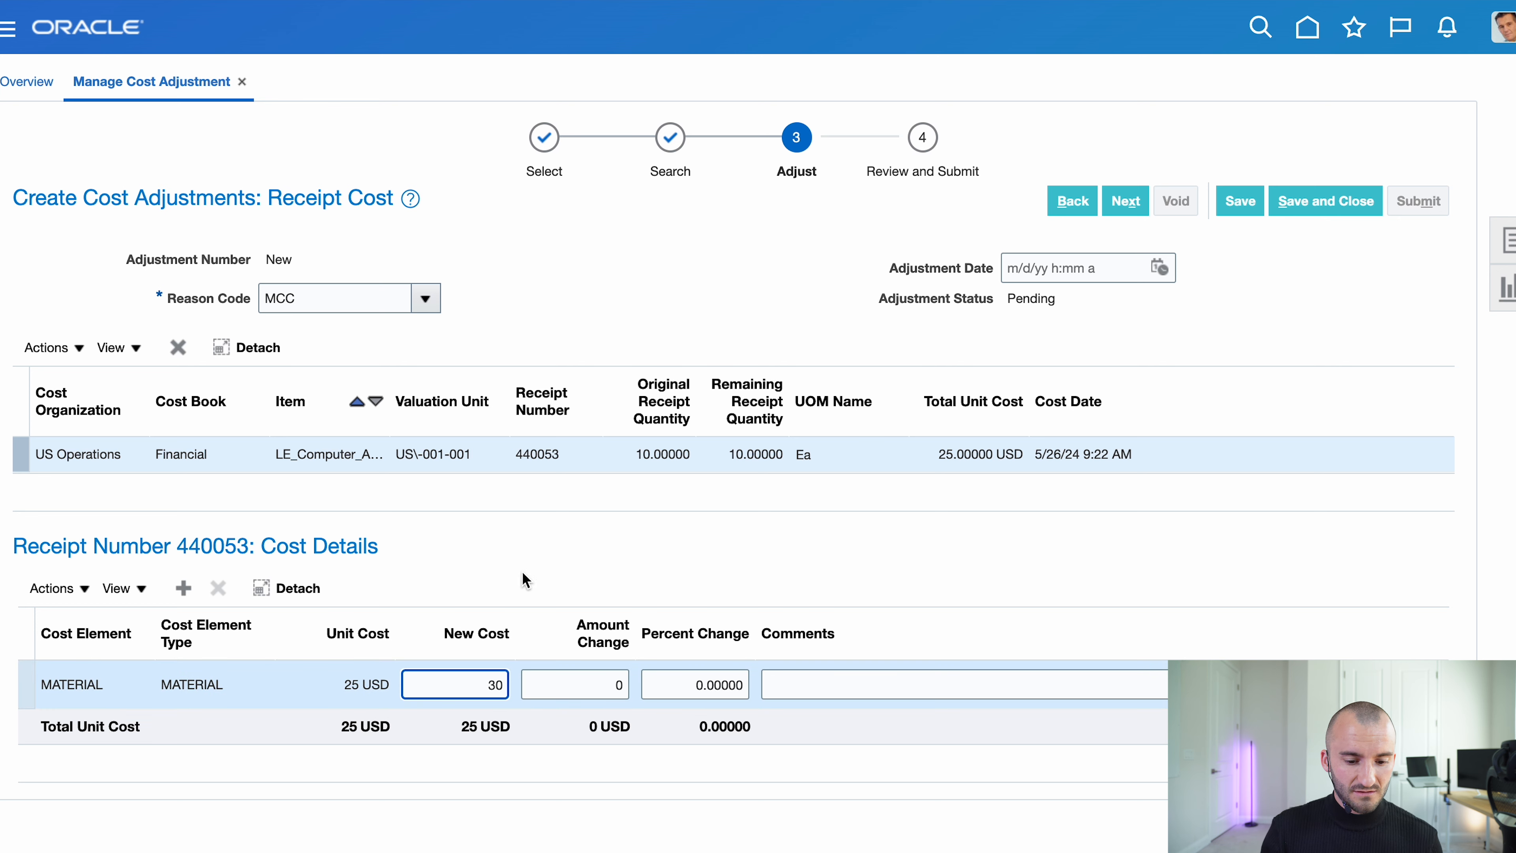
left_click(525, 589)
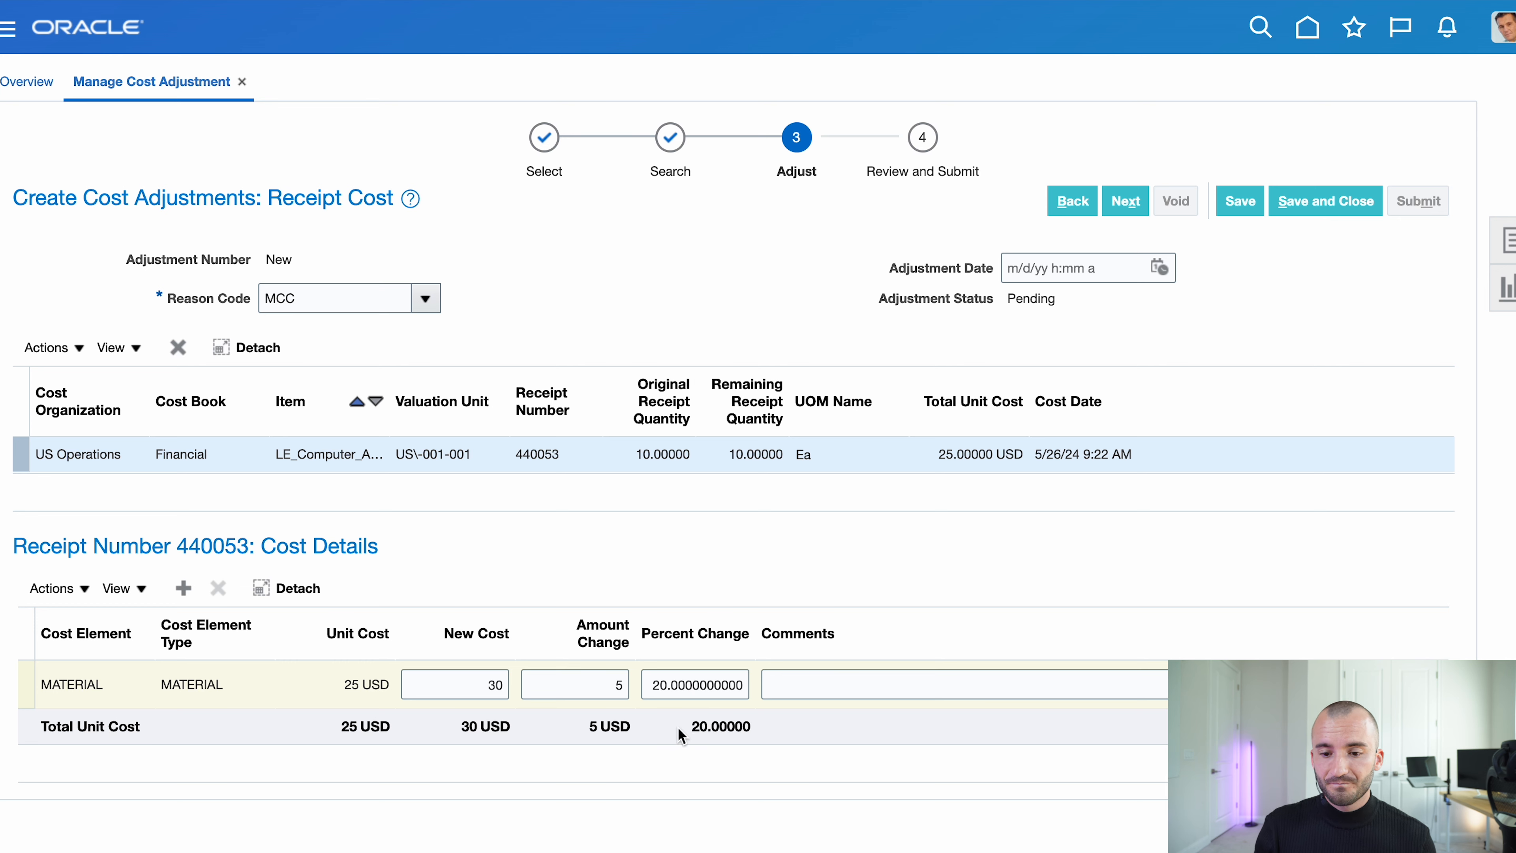
left_click(1126, 201)
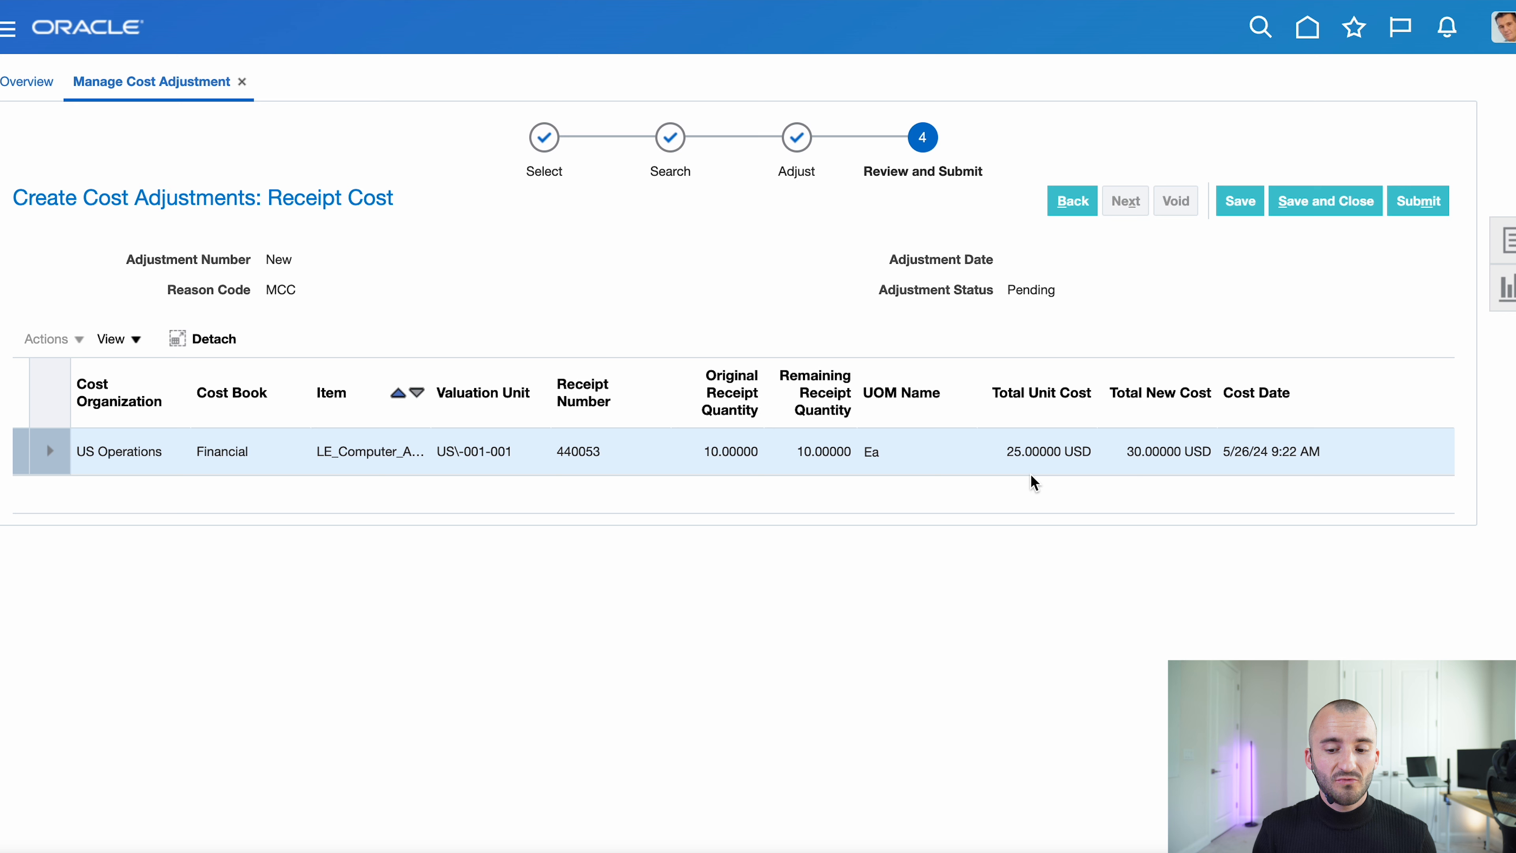
left_click(1419, 202)
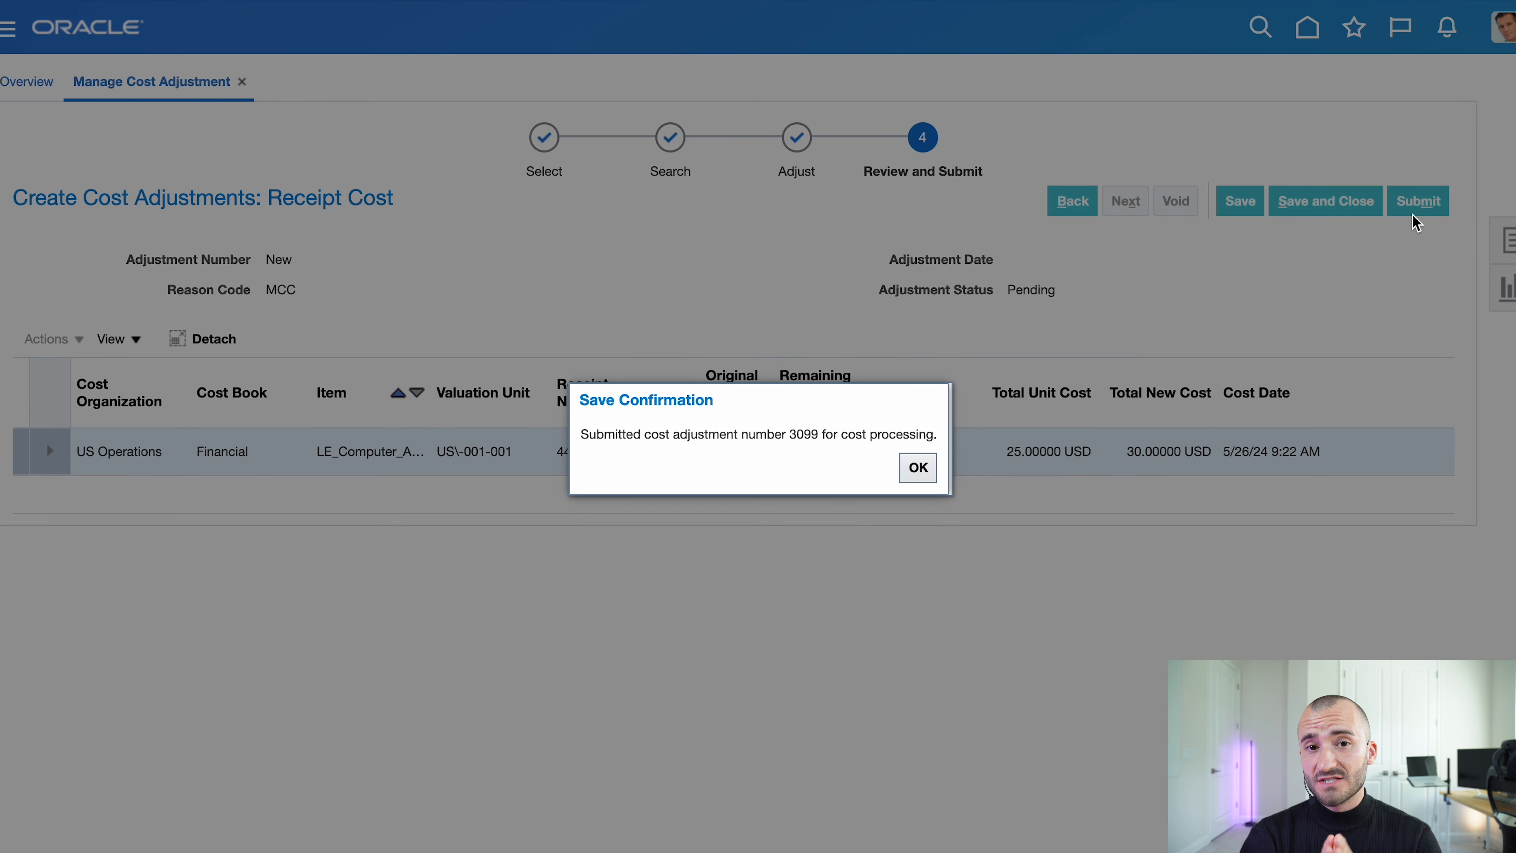